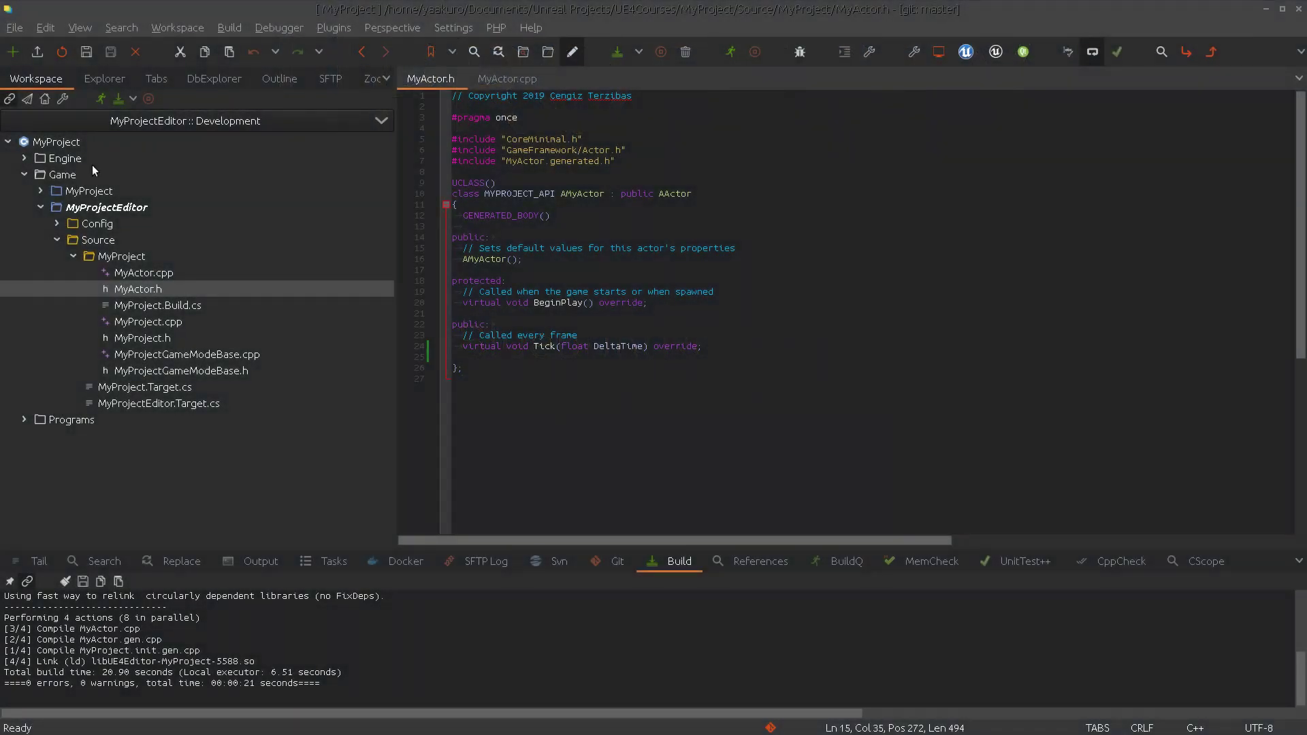
Add a UPROPERTY(EditAnywhere) line below Tick in MyActor.h and save.
{"action": "left_click", "coordinate": [480, 357]}
{"action": "key", "text": "Return"}
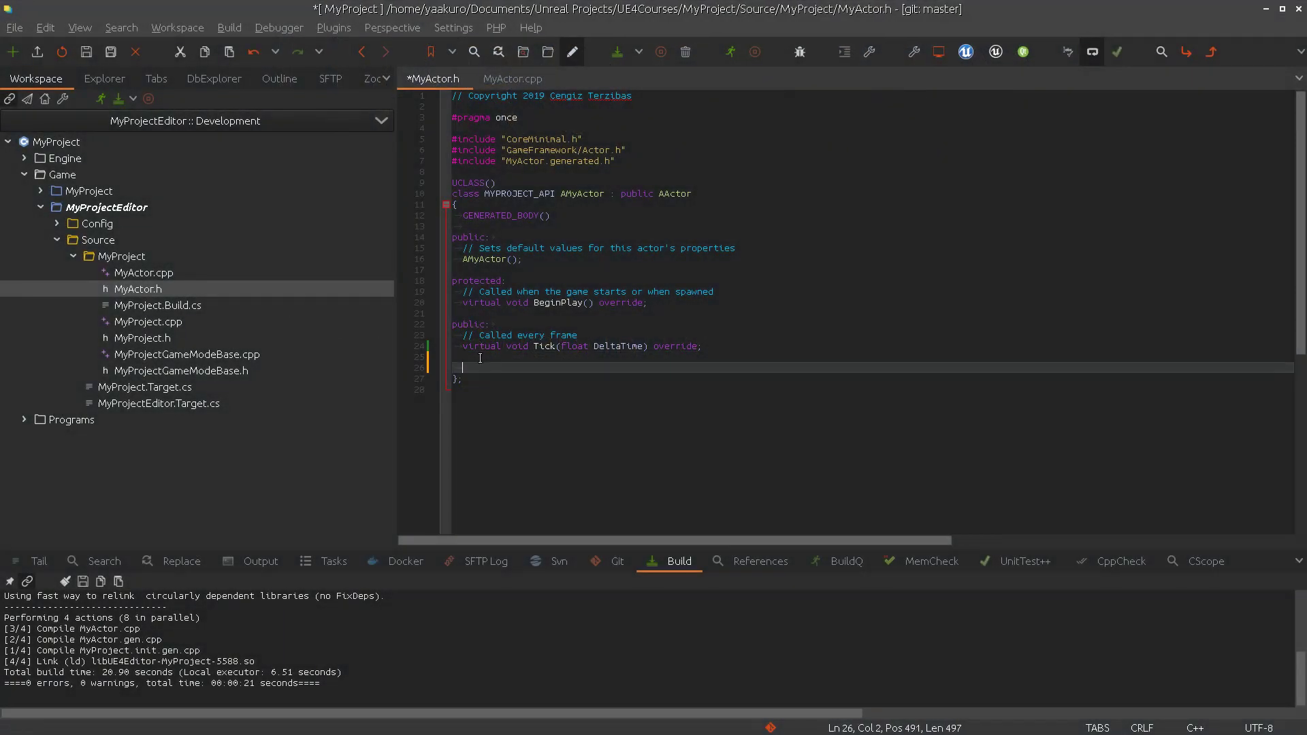
{"action": "type", "text": "UPRO"}
{"action": "key", "text": "Return"}
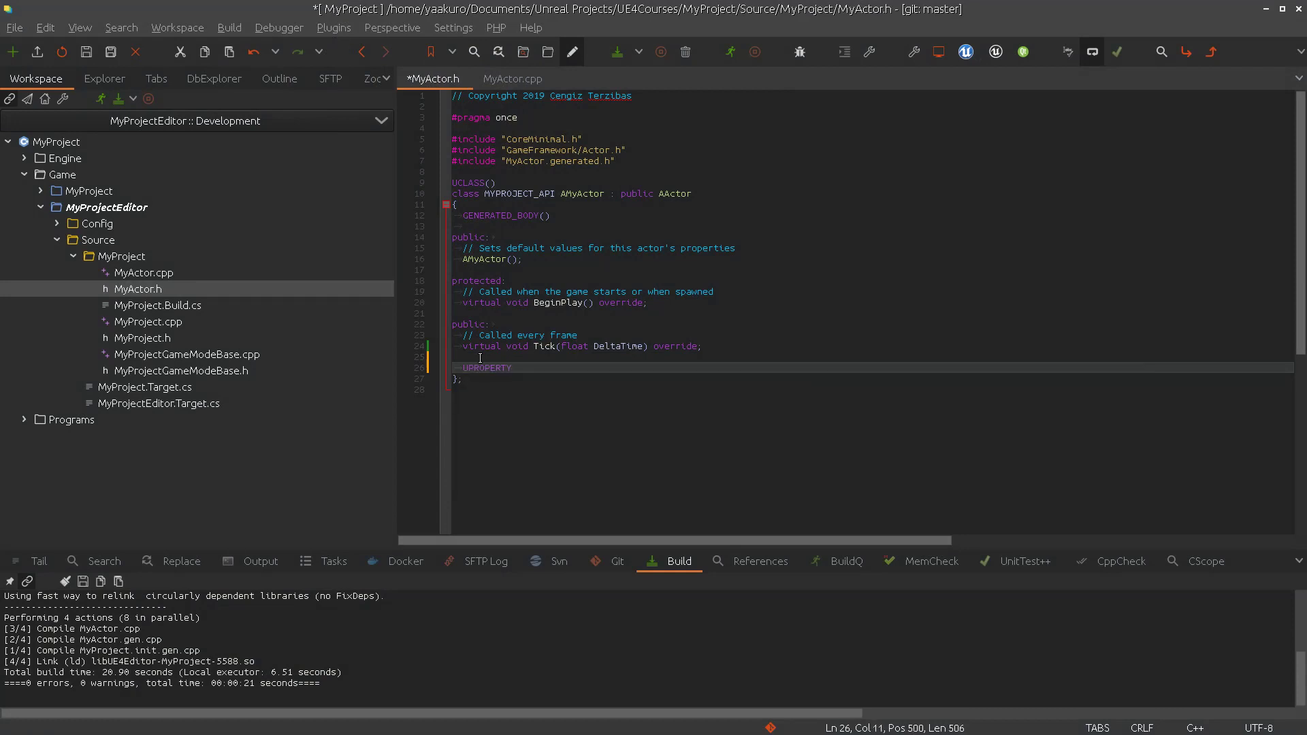
{"action": "type", "text": "("}
{"action": "type", "text": "EditAny"}
{"action": "type", "text": "wehre"}
{"action": "key", "text": "BackSpace"}
{"action": "key", "text": "BackSpace"}
{"action": "key", "text": "BackSpace"}
{"action": "key", "text": "BackSpace"}
{"action": "key", "text": "BackSpace"}
{"action": "type", "text": "w"}
{"action": "type", "text": "here"}
{"action": "key", "text": "ctrl+s"}
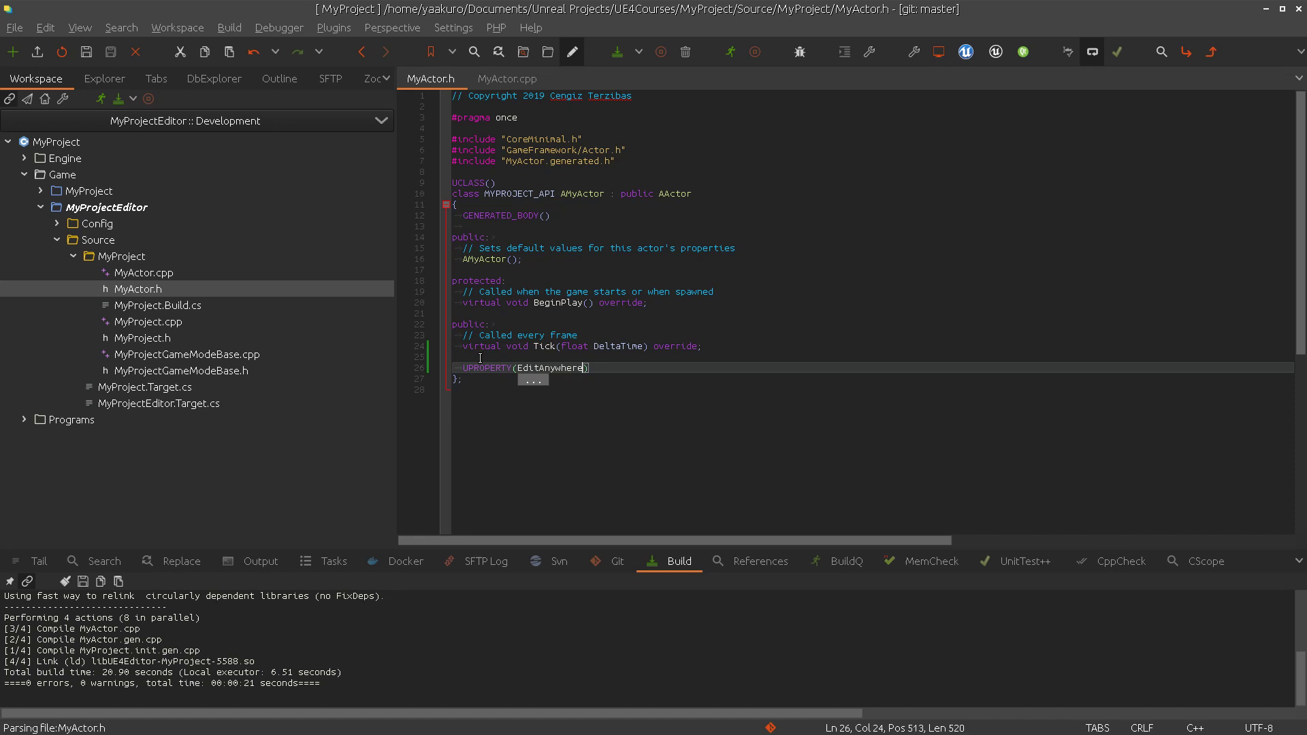
Declare float EnergyLevel; under the UPROPERTY line and save the header.
{"action": "key", "text": "End"}
{"action": "key", "text": "Return"}
{"action": "type", "text": "loat "}
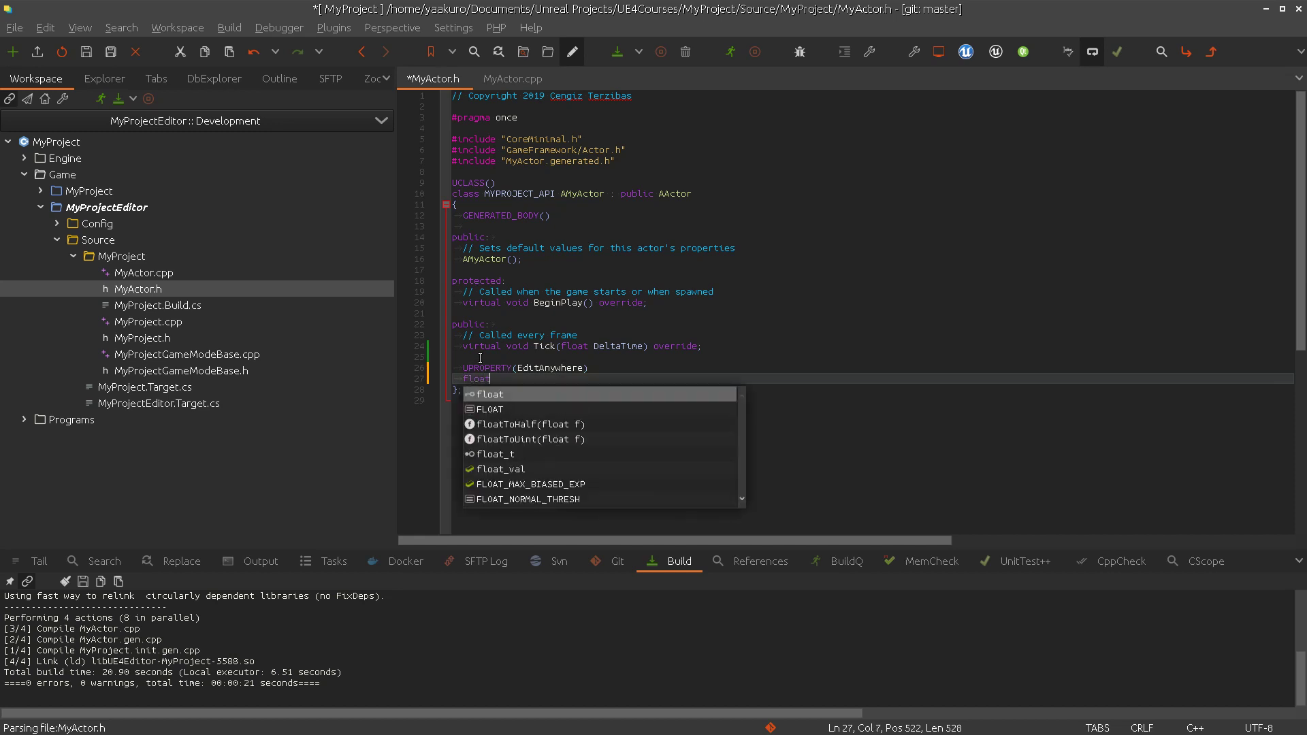
{"action": "type", "text": "Ener"}
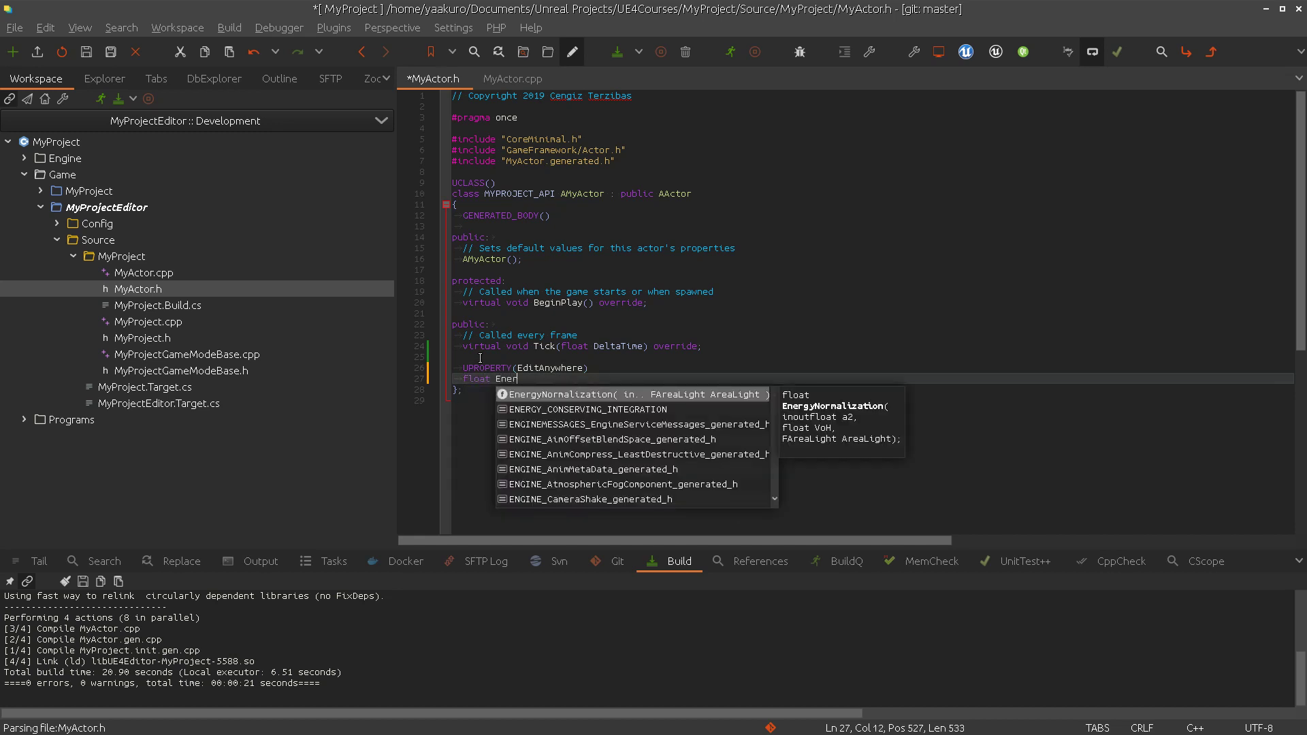
{"action": "type", "text": "gyLevel;"}
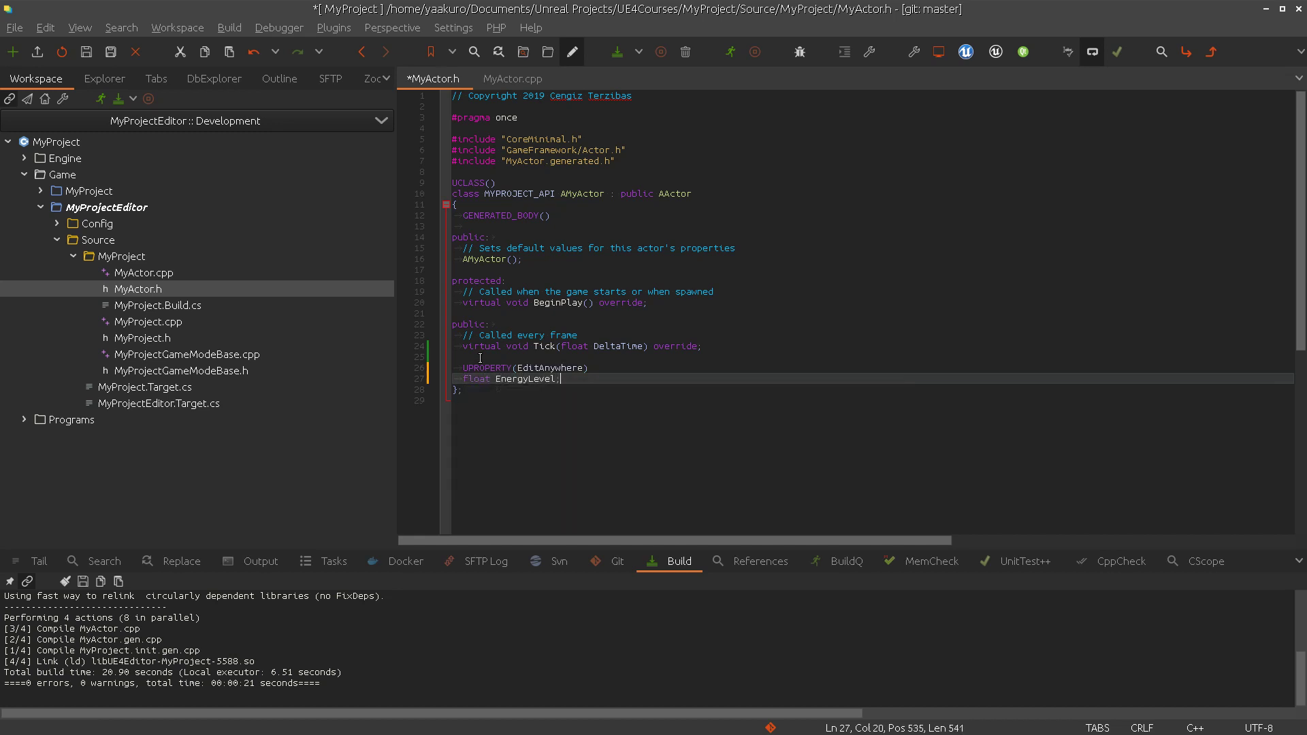
{"action": "key", "text": "ctrl+s"}
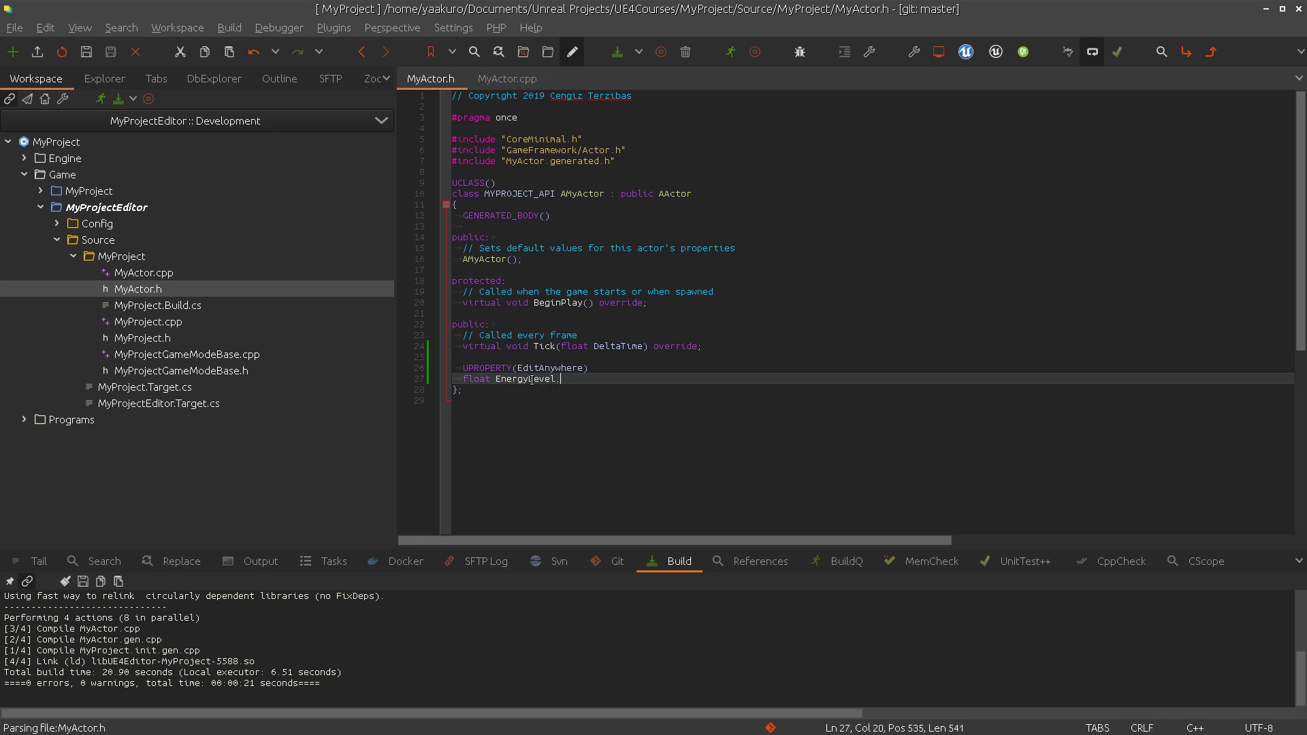
Add EnergyLevel(120.0f) to the AMyActor constructor, save MyActor.cpp, and rebuild with F7.
{"action": "double_click", "coordinate": [535, 379]}
{"action": "left_click", "coordinate": [499, 80]}
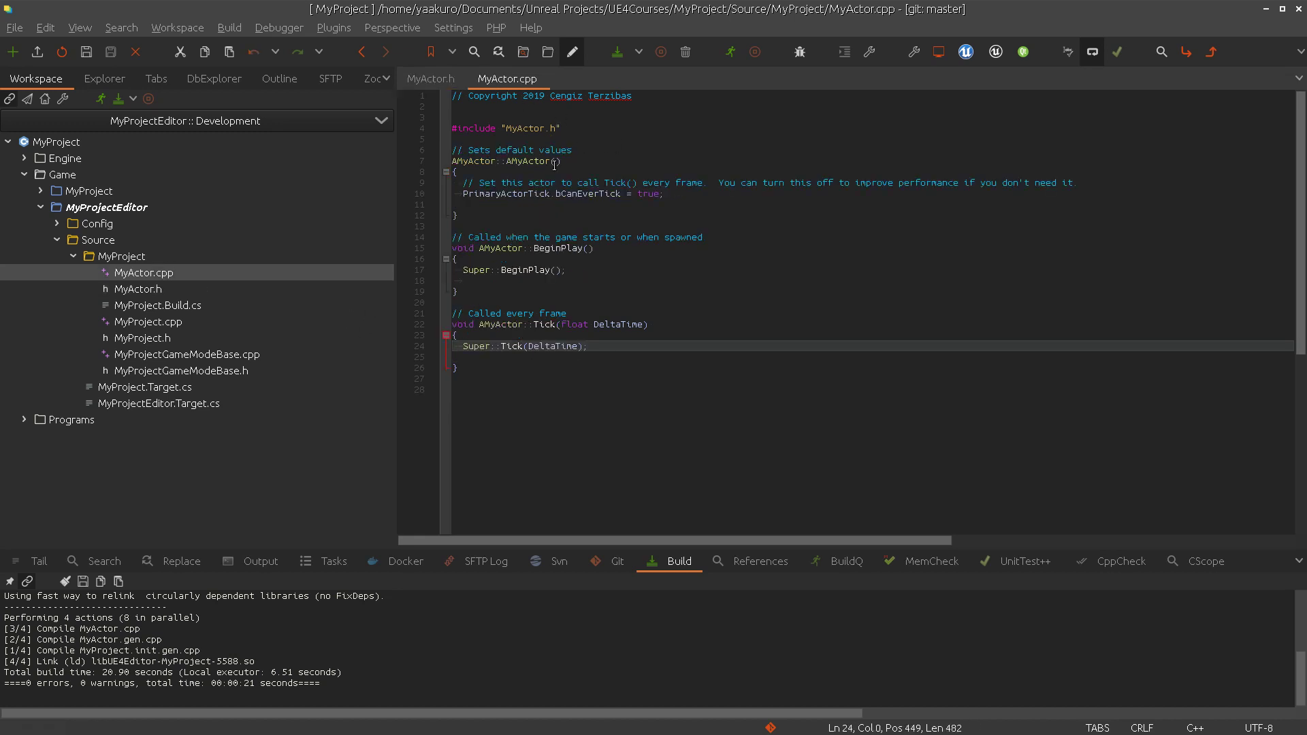
{"action": "left_click", "coordinate": [584, 160]}
{"action": "key", "text": "Return"}
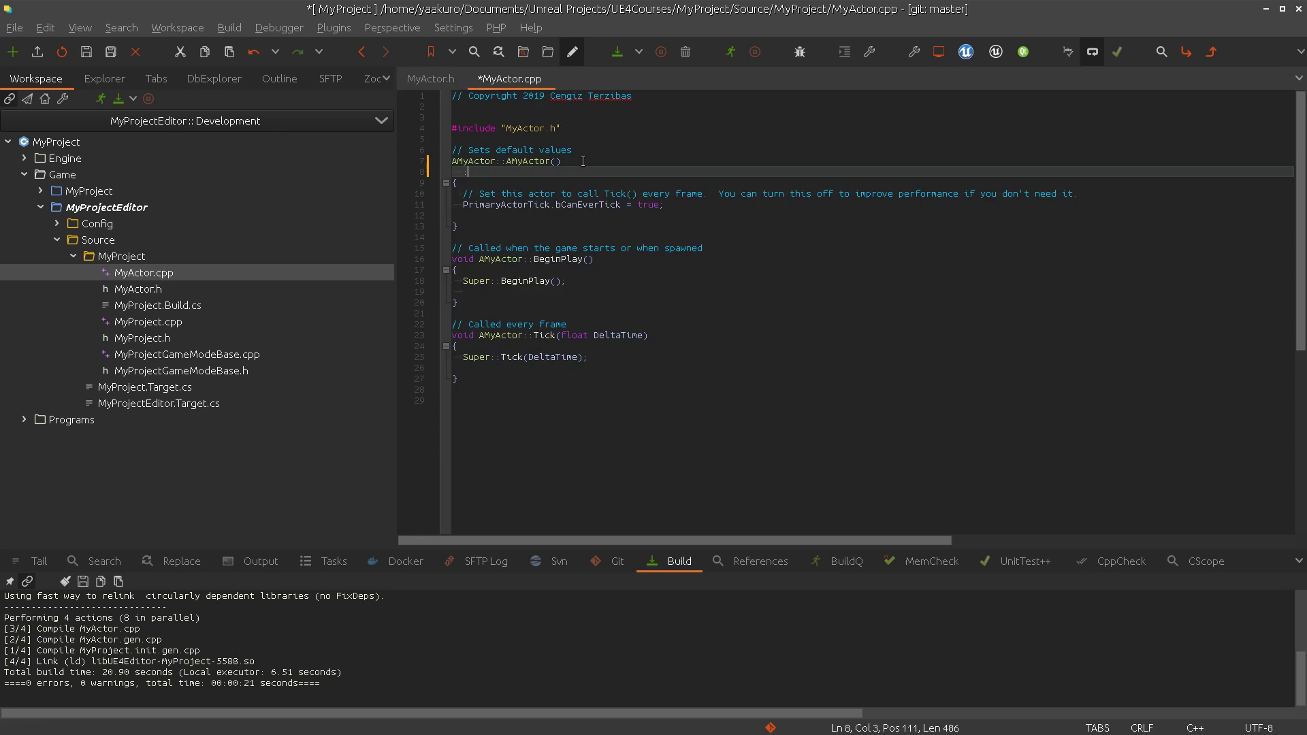
{"action": "type", "text": ":EnergyLevel("}
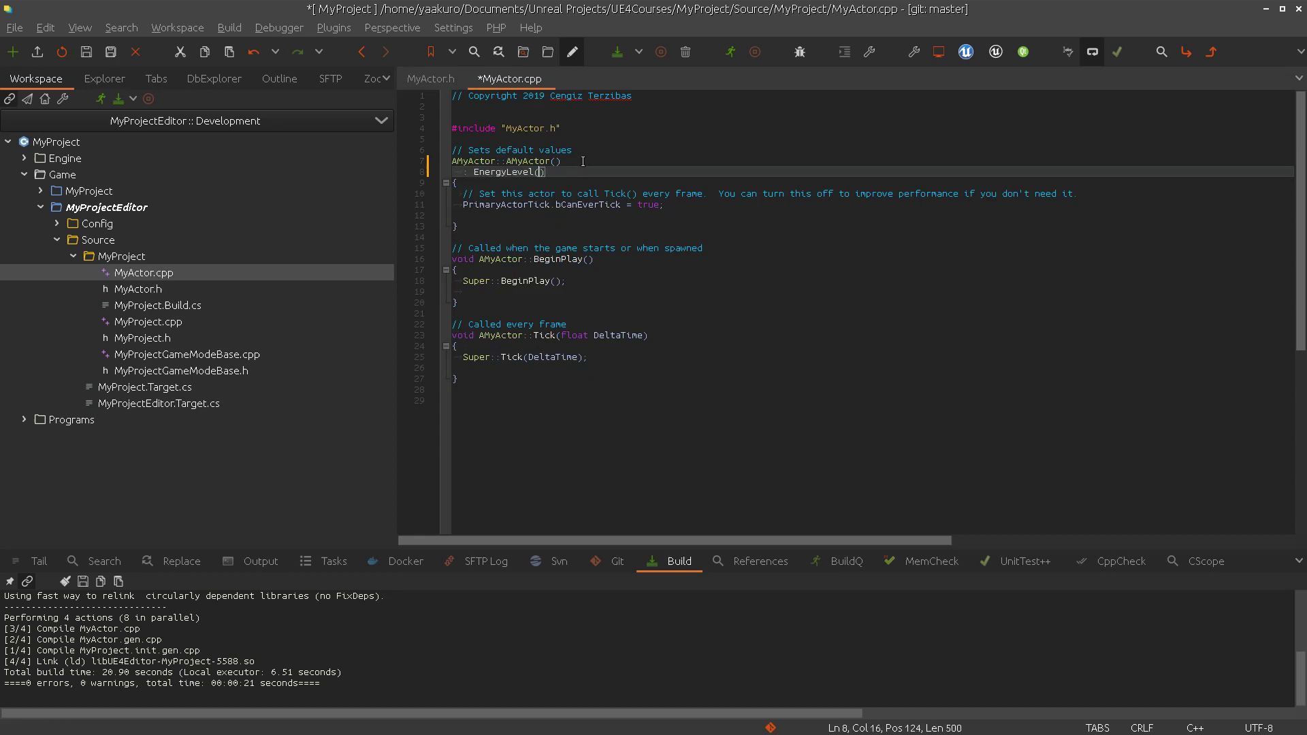
{"action": "type", "text": "120.0f"}
{"action": "key", "text": "ctrl+s"}
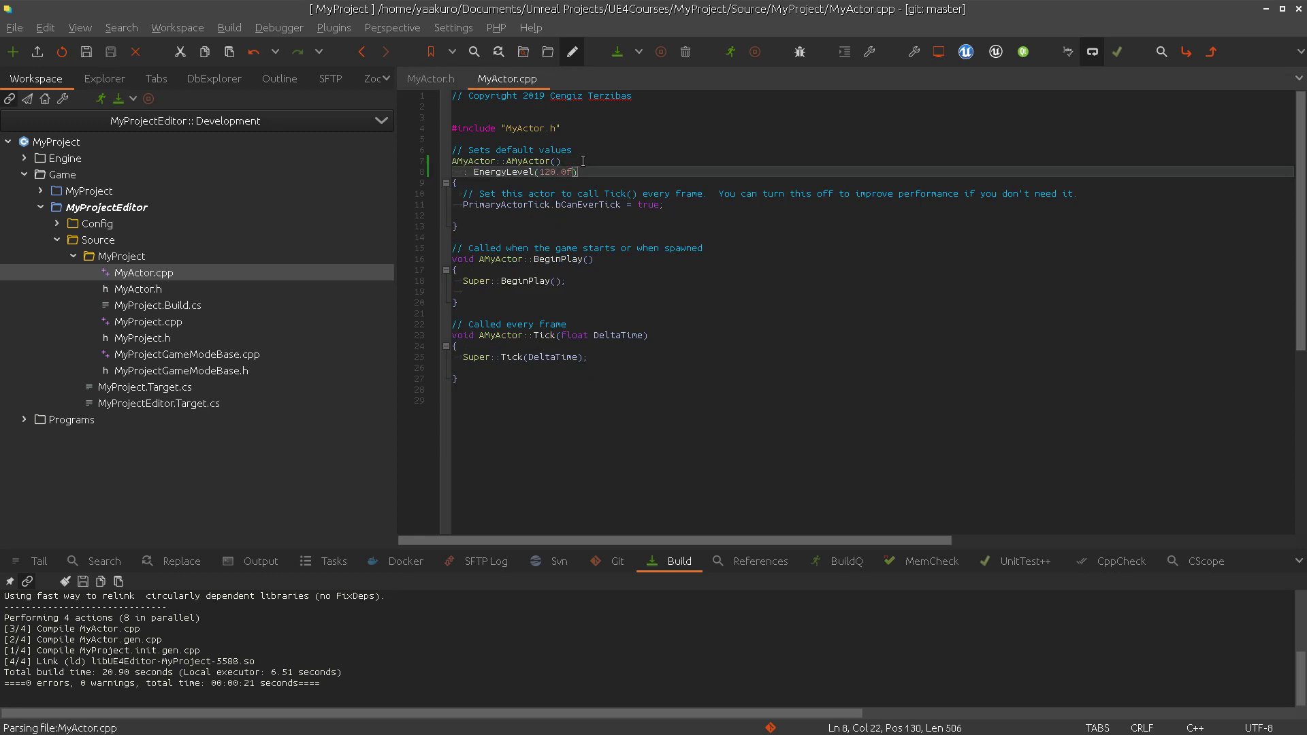
{"action": "left_click", "coordinate": [434, 79]}
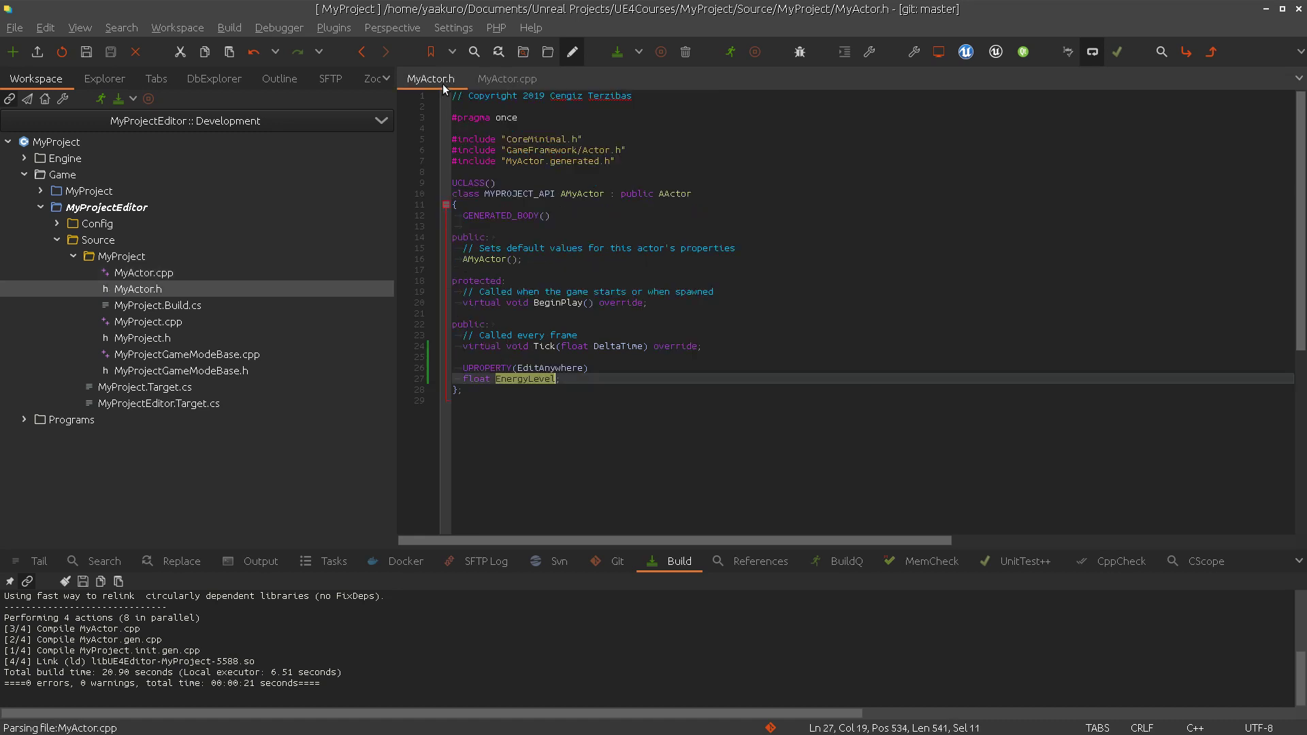
{"action": "key", "text": "F7"}
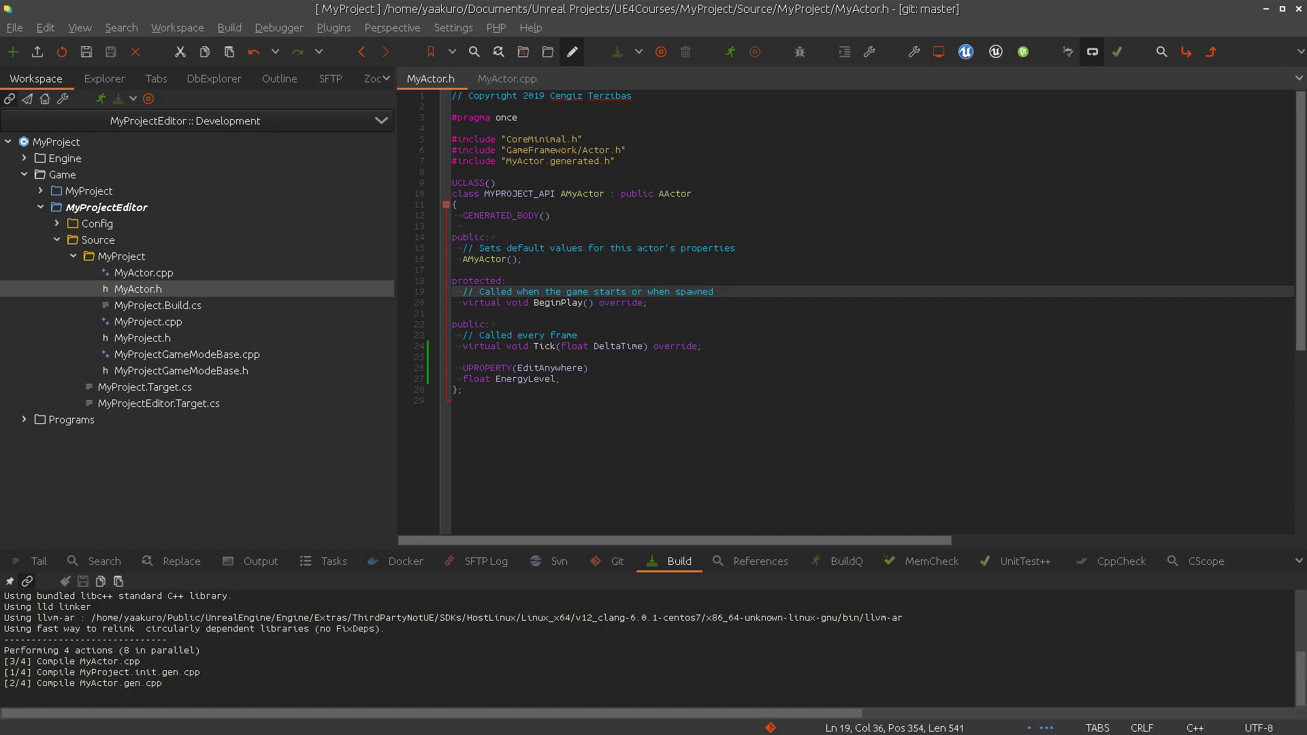
Create a Blueprint class BP_MyActor with parent MyActor and open it.
{"action": "key", "text": "alt+Tab"}
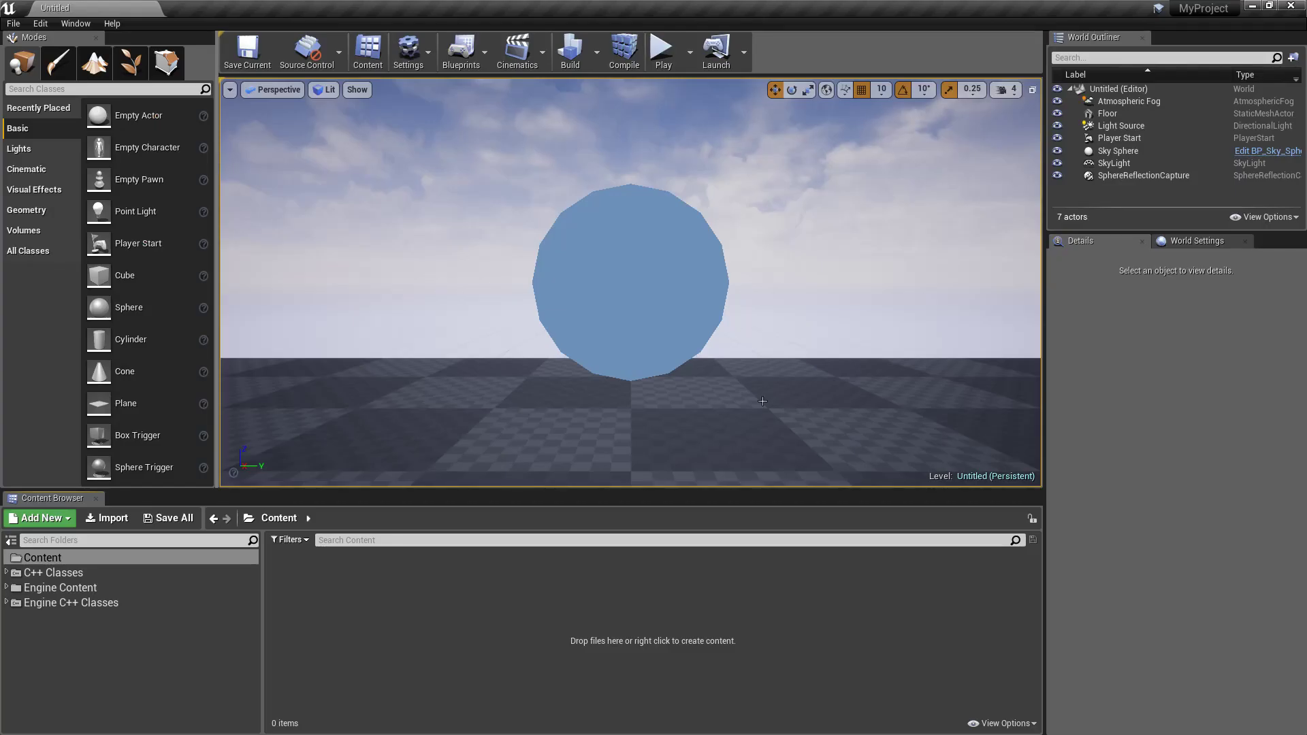
{"action": "right_click", "coordinate": [299, 580]}
{"action": "left_click", "coordinate": [352, 295]}
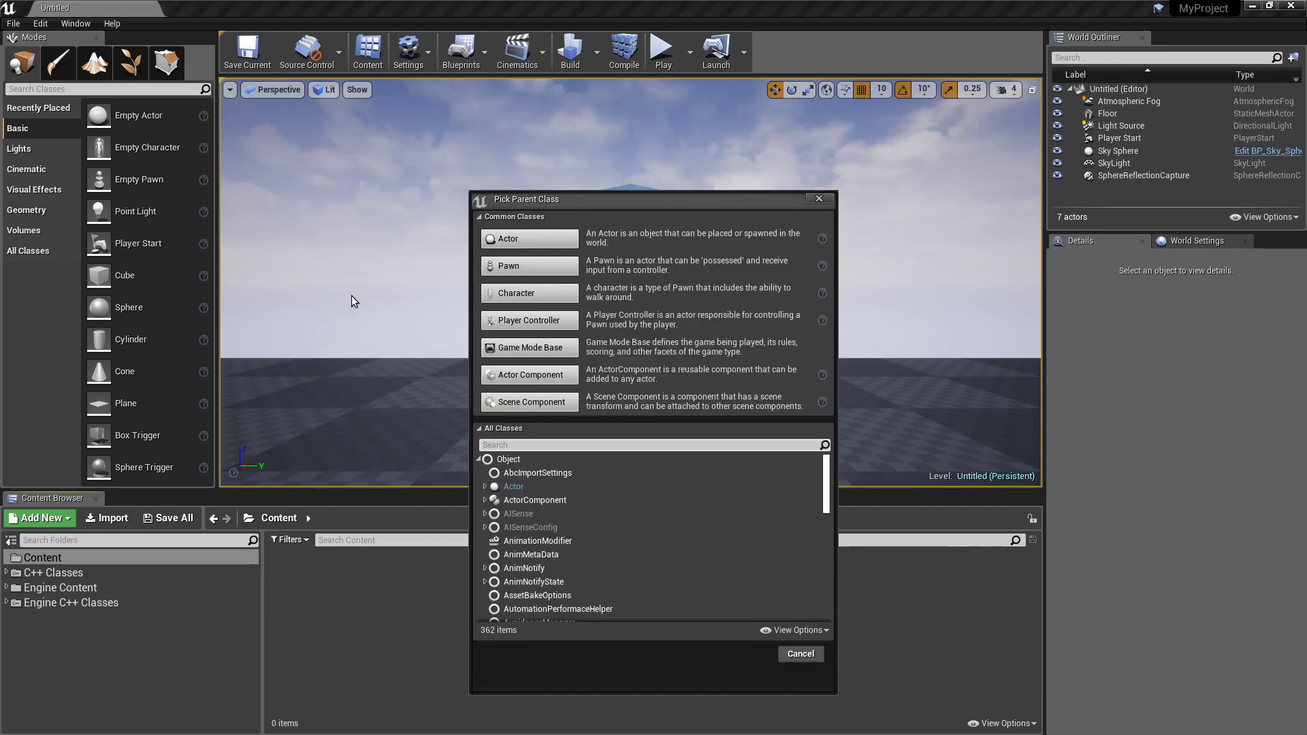
{"action": "type", "text": "My"}
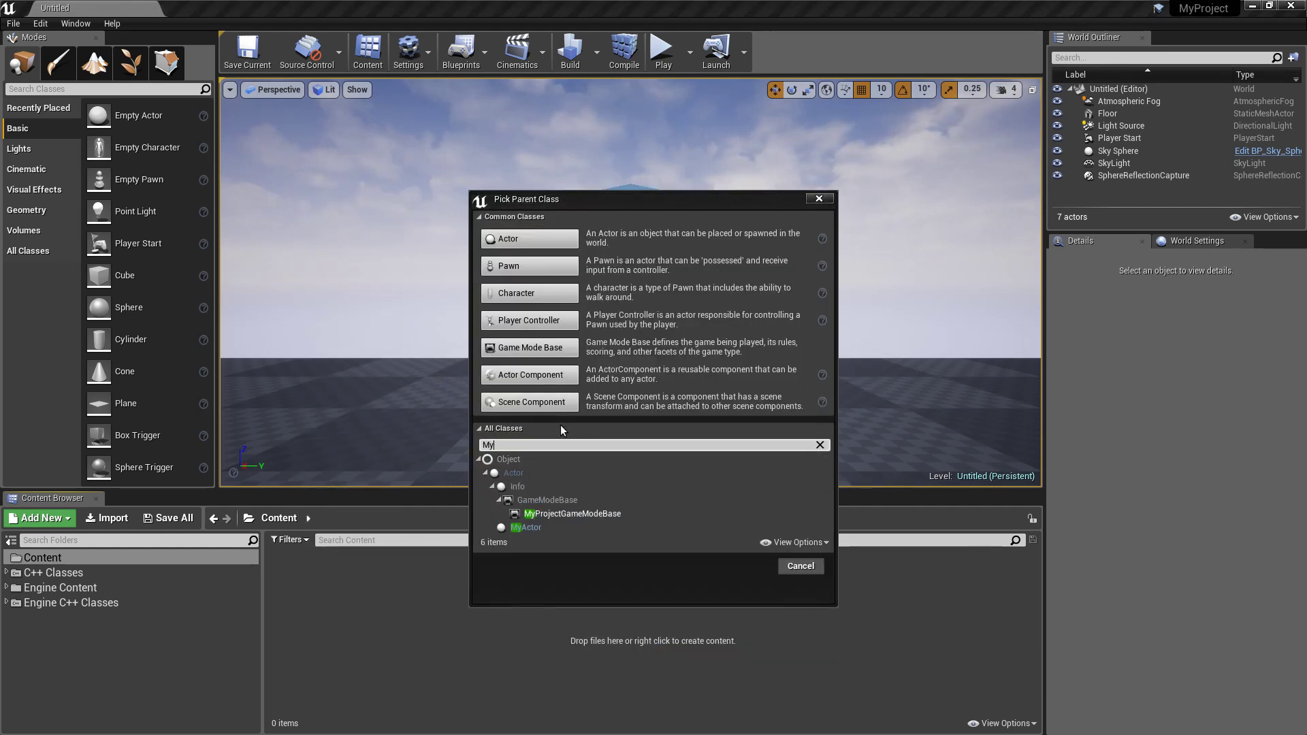
{"action": "left_click", "coordinate": [527, 528]}
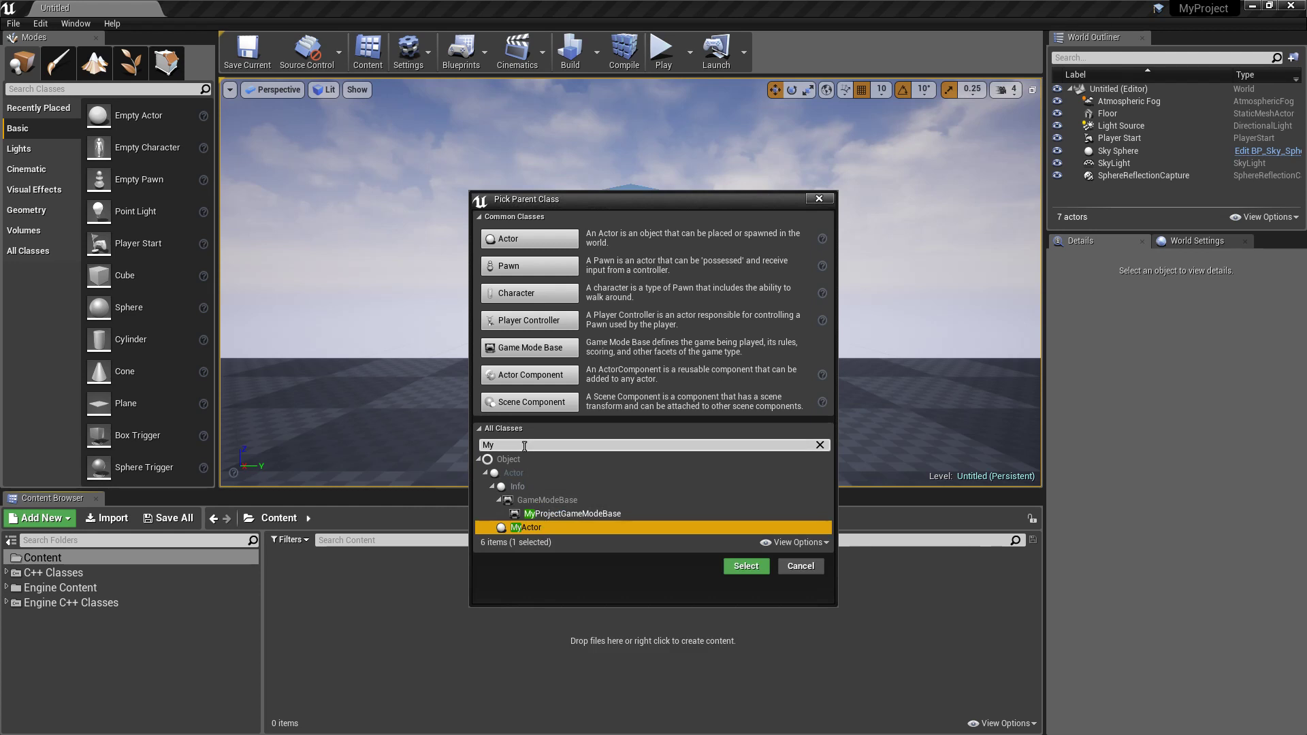
{"action": "left_click", "coordinate": [747, 566]}
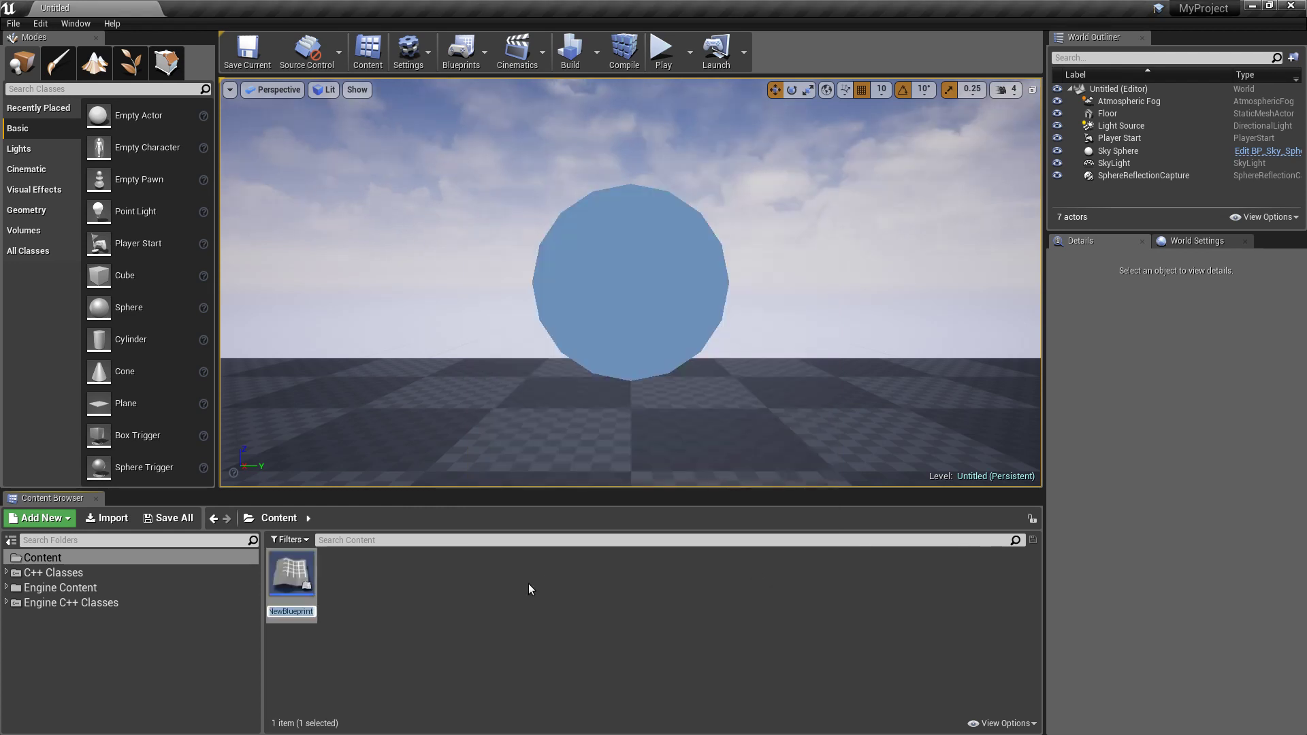
{"action": "type", "text": "BP_My"}
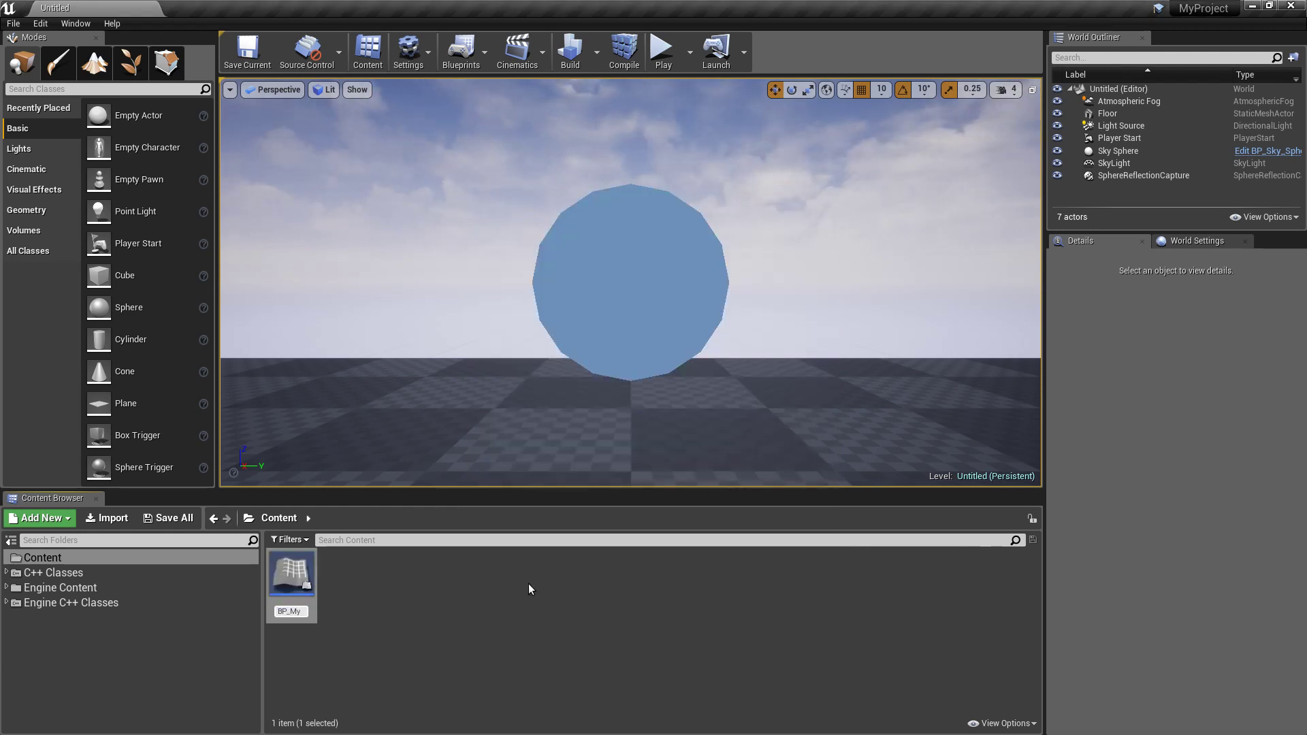
{"action": "type", "text": "Actor"}
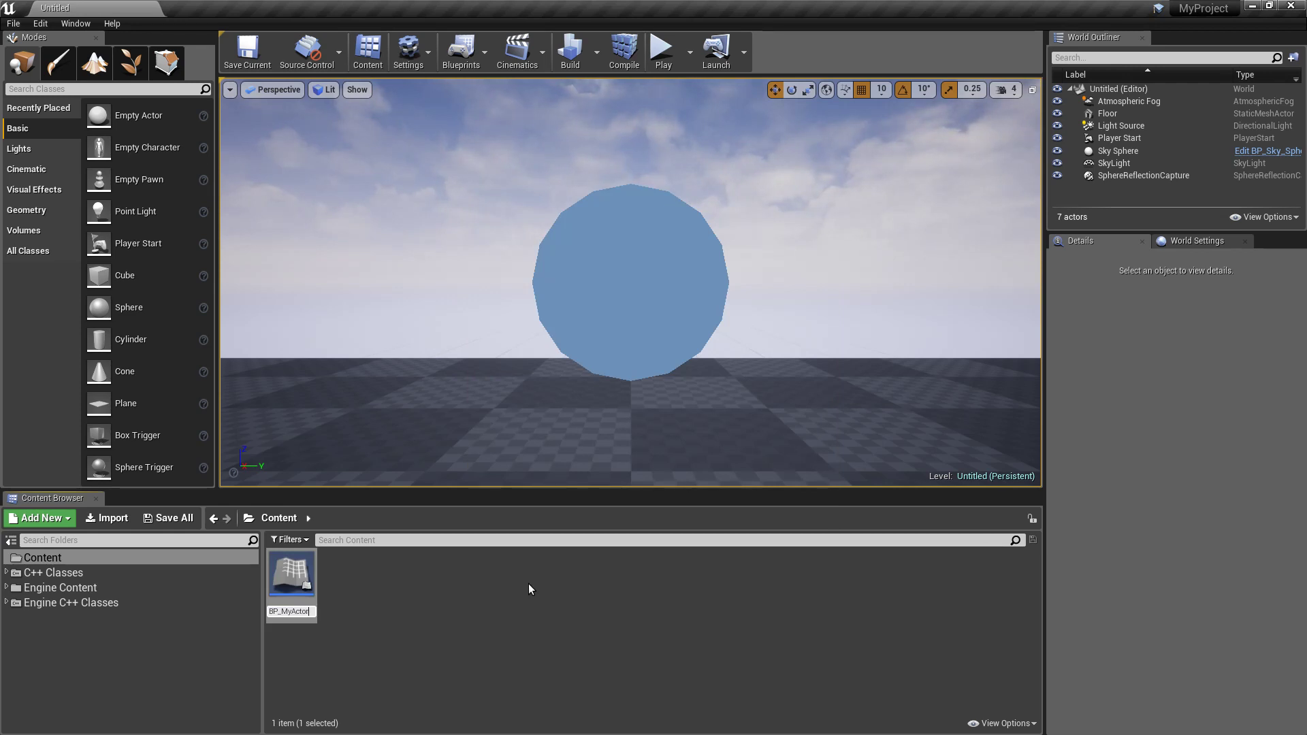
{"action": "key", "text": "Return"}
{"action": "double_click", "coordinate": [296, 574]}
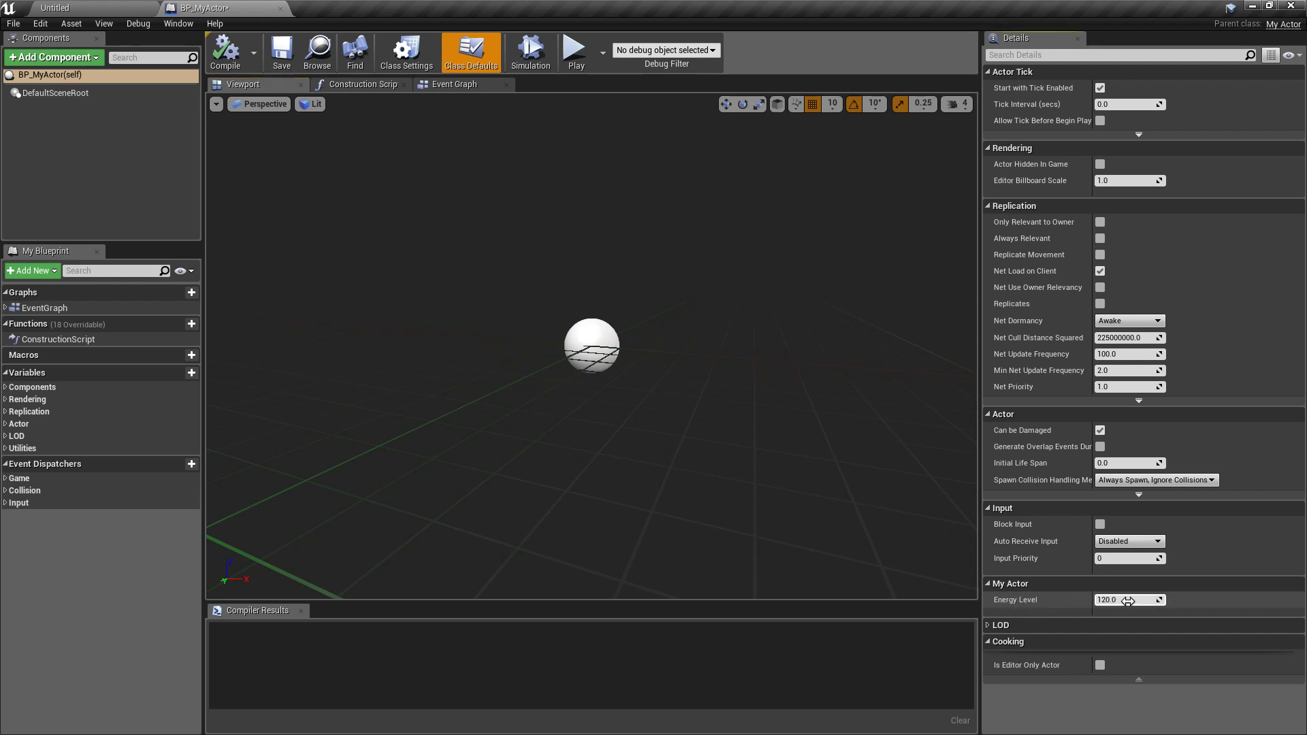
Enter 302 as BP_MyActor's Energy Level default and compile the Blueprint.
{"action": "left_click", "coordinate": [1129, 601]}
{"action": "type", "text": "302."}
{"action": "type", "text": "0"}
{"action": "key", "text": "Return"}
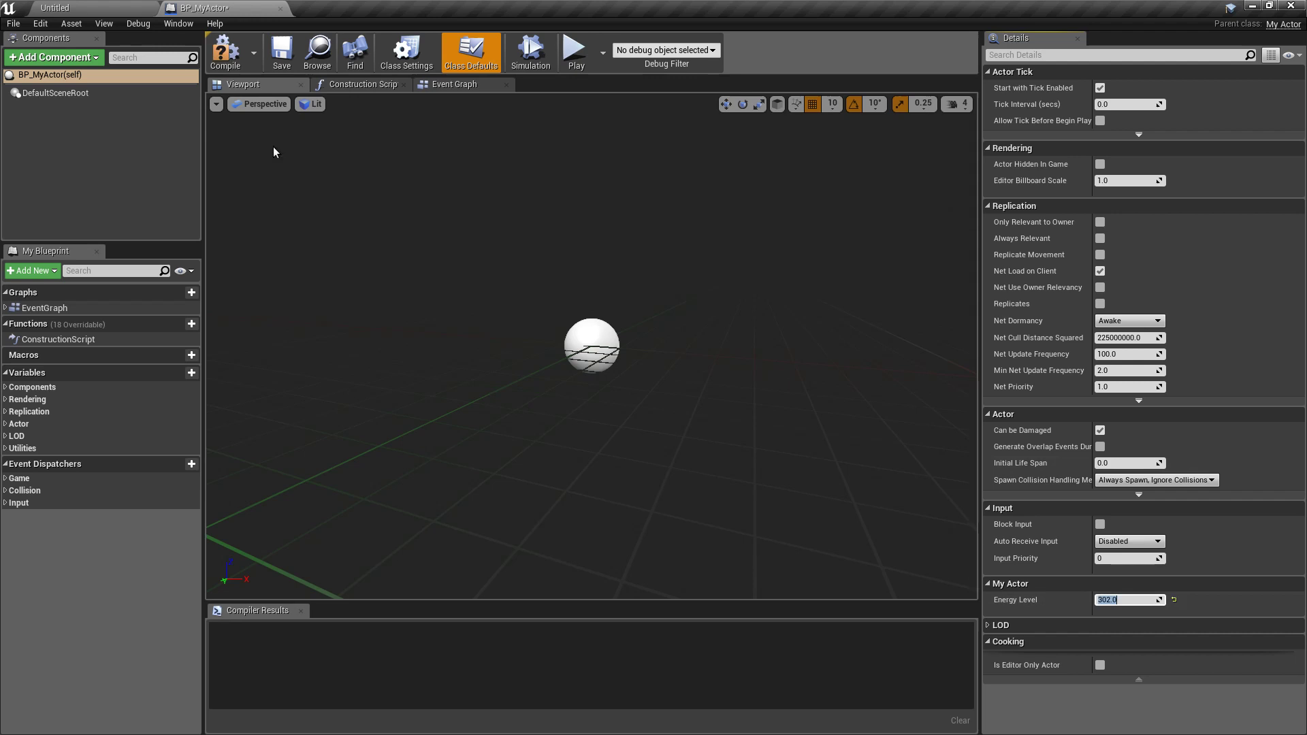
{"action": "left_click", "coordinate": [226, 51]}
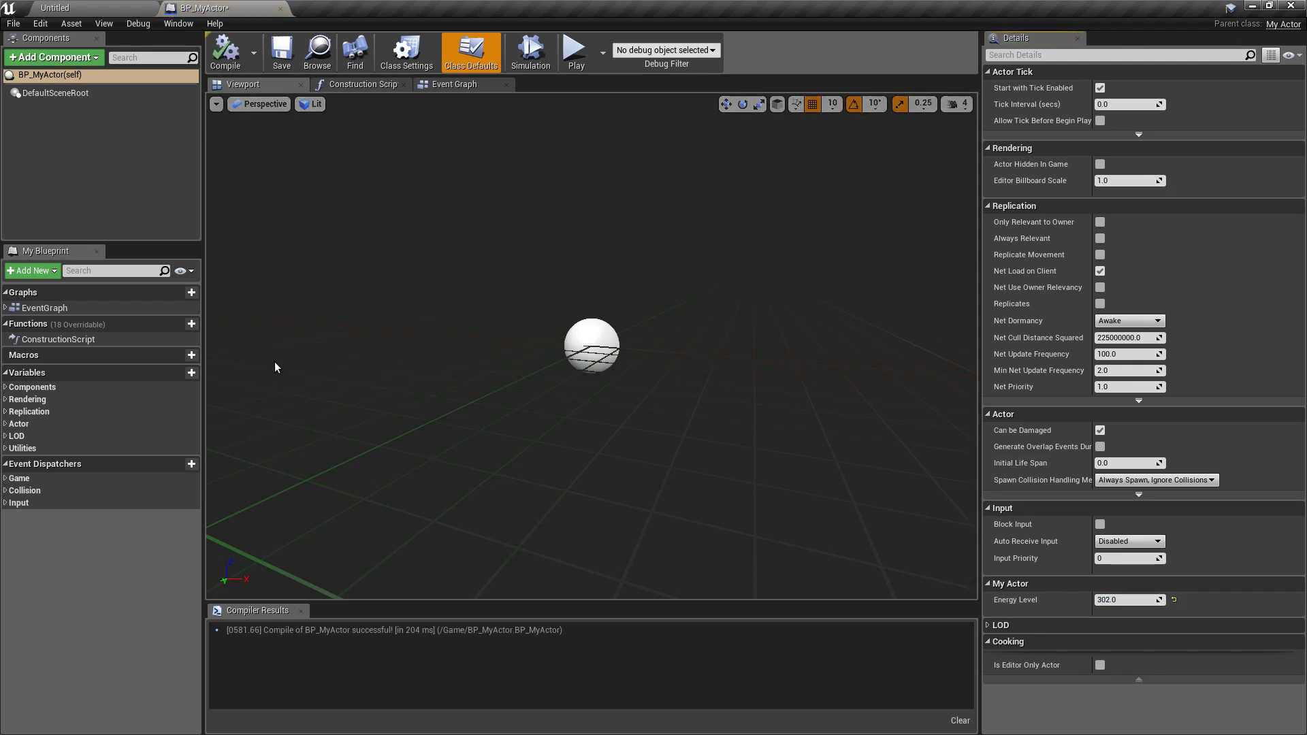
{"action": "left_click", "coordinate": [457, 83]}
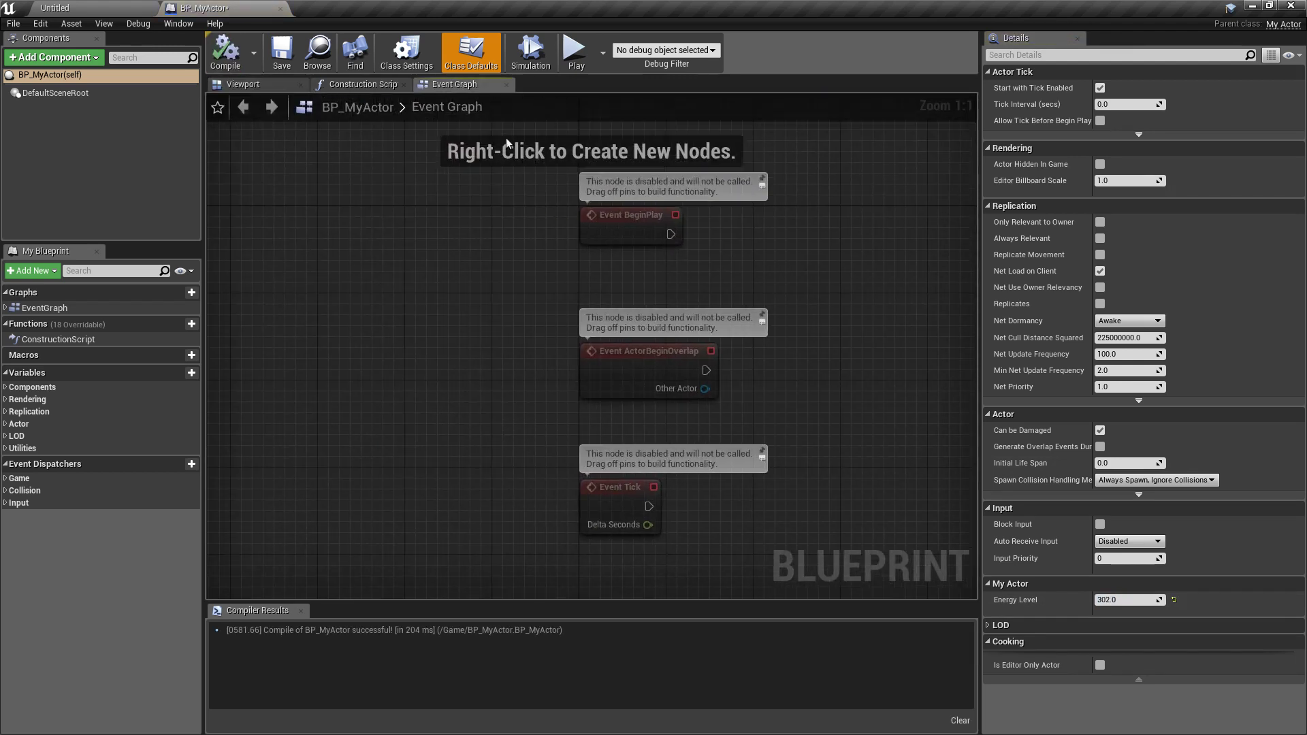
{"action": "mouse_move", "coordinate": [817, 292]}
{"action": "right_mouse_down"}
{"action": "mouse_move", "coordinate": [639, 286]}
{"action": "mouse_move", "coordinate": [621, 249]}
{"action": "right_mouse_up"}
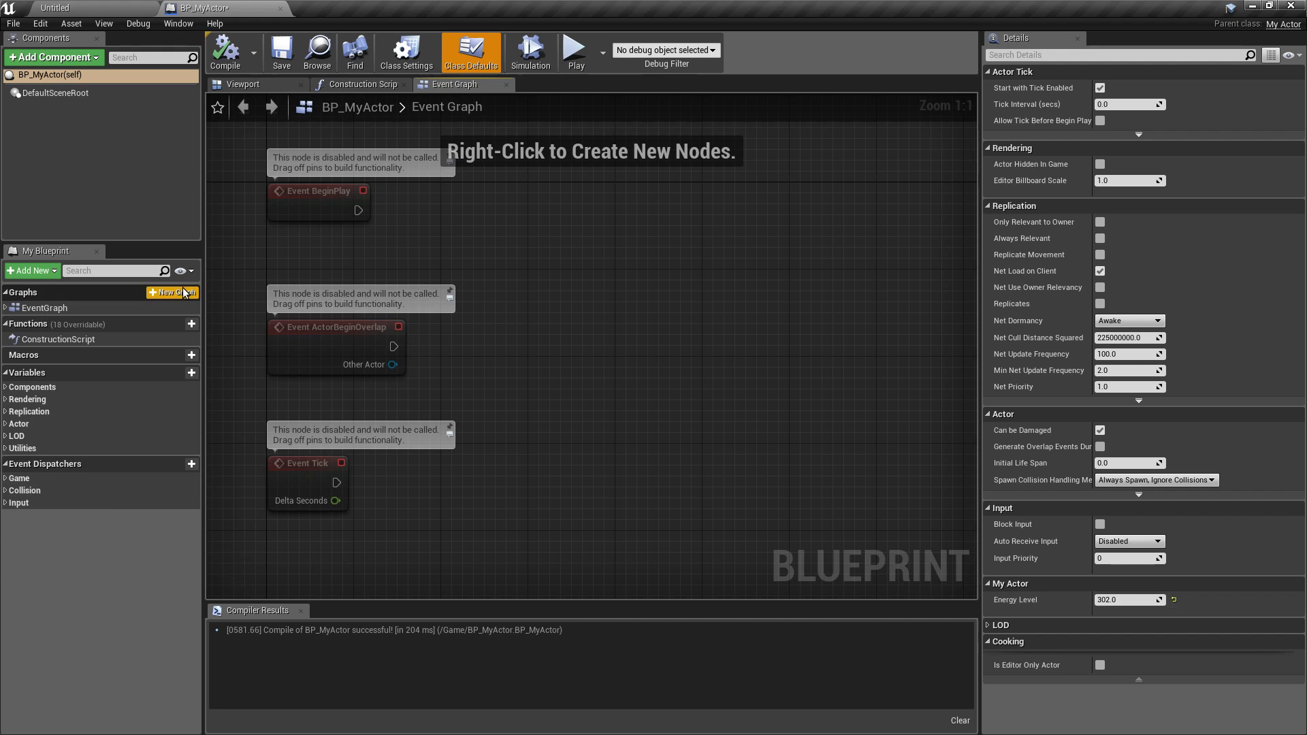
{"action": "left_click", "coordinate": [194, 273]}
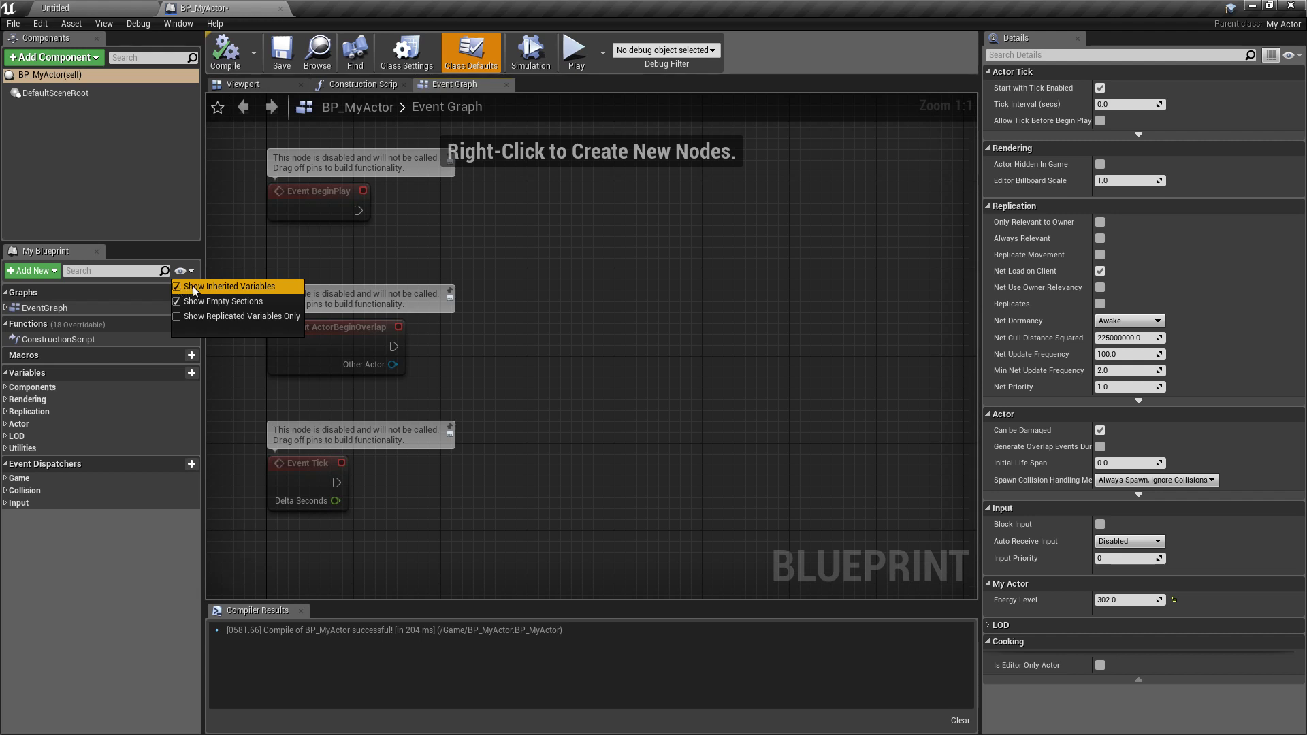
{"action": "left_click", "coordinate": [500, 271]}
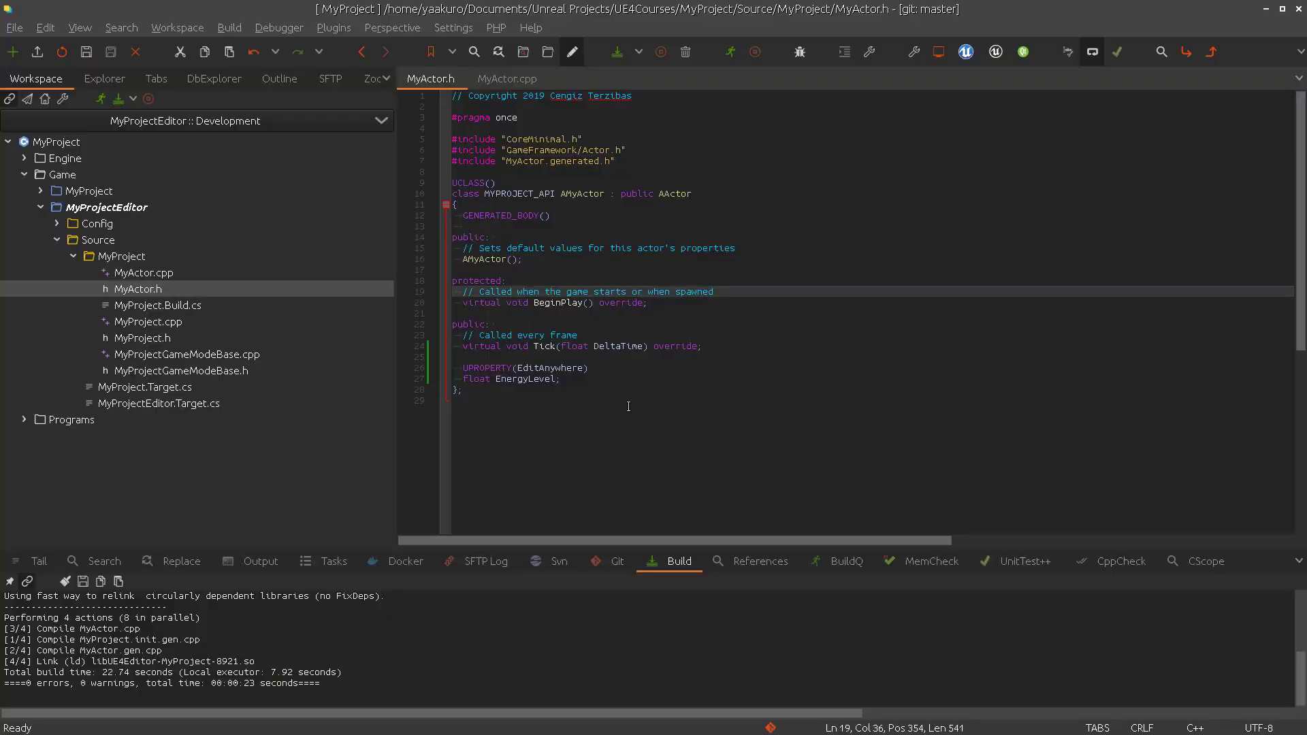
Change EnergyLevel's specifiers to UPROPERTY(EditAnywhere, BlueprintReadOnly), save MyActor.h, and rebuild.
{"action": "left_click", "coordinate": [585, 368]}
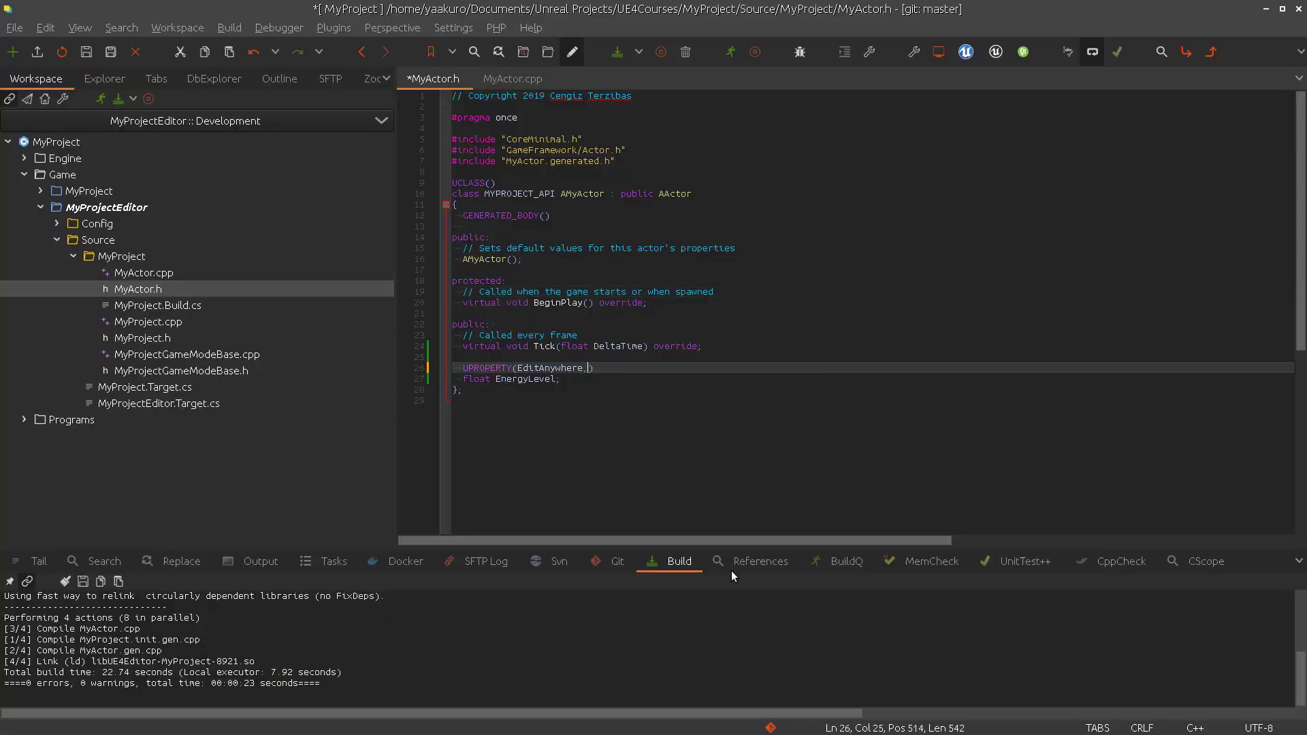
{"action": "type", "text": ", Bluepr"}
{"action": "type", "text": "intRead"}
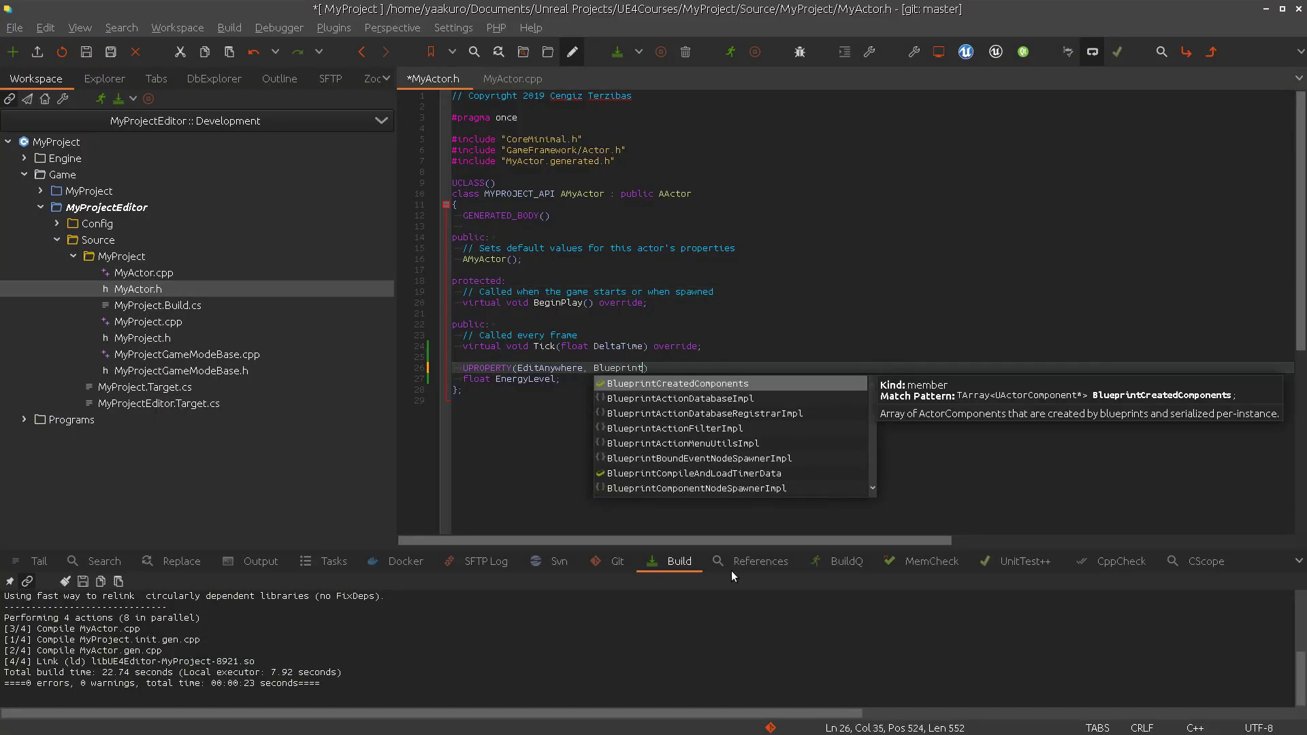
{"action": "type", "text": "Only"}
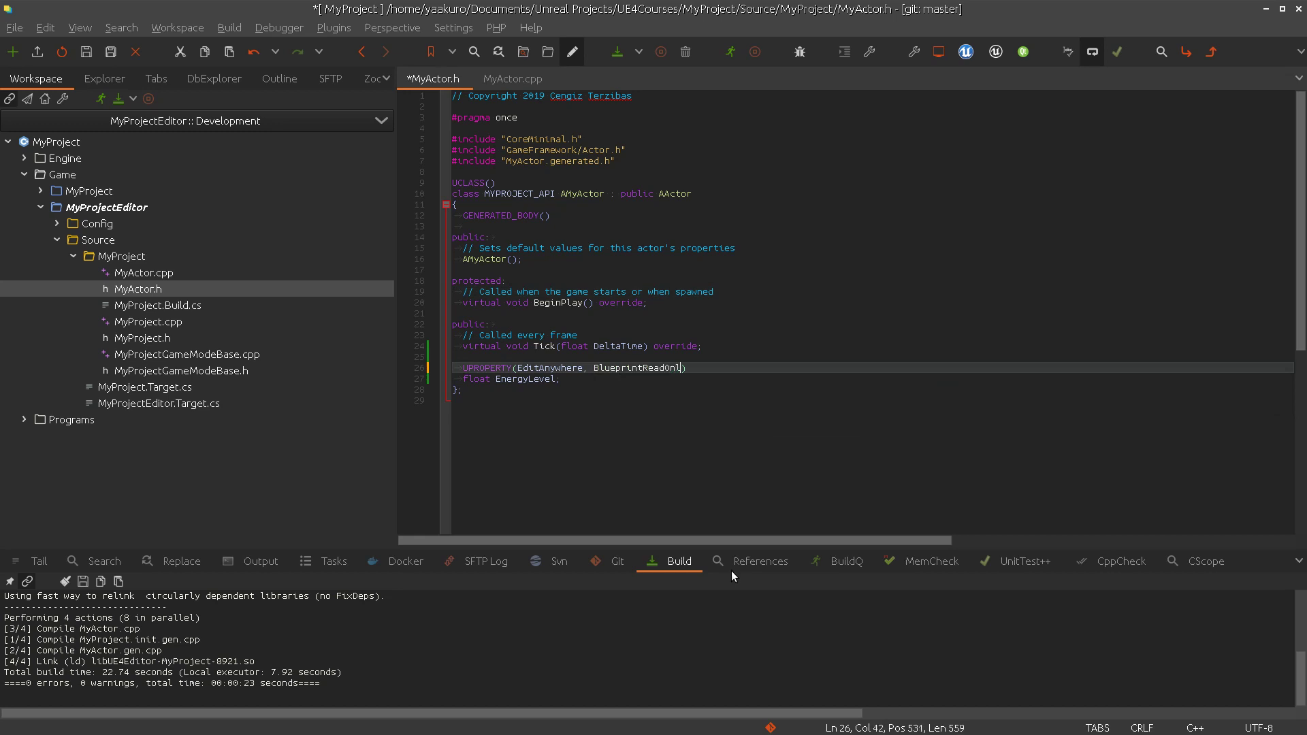
{"action": "key", "text": "ctrl+s"}
{"action": "key", "text": "F7"}
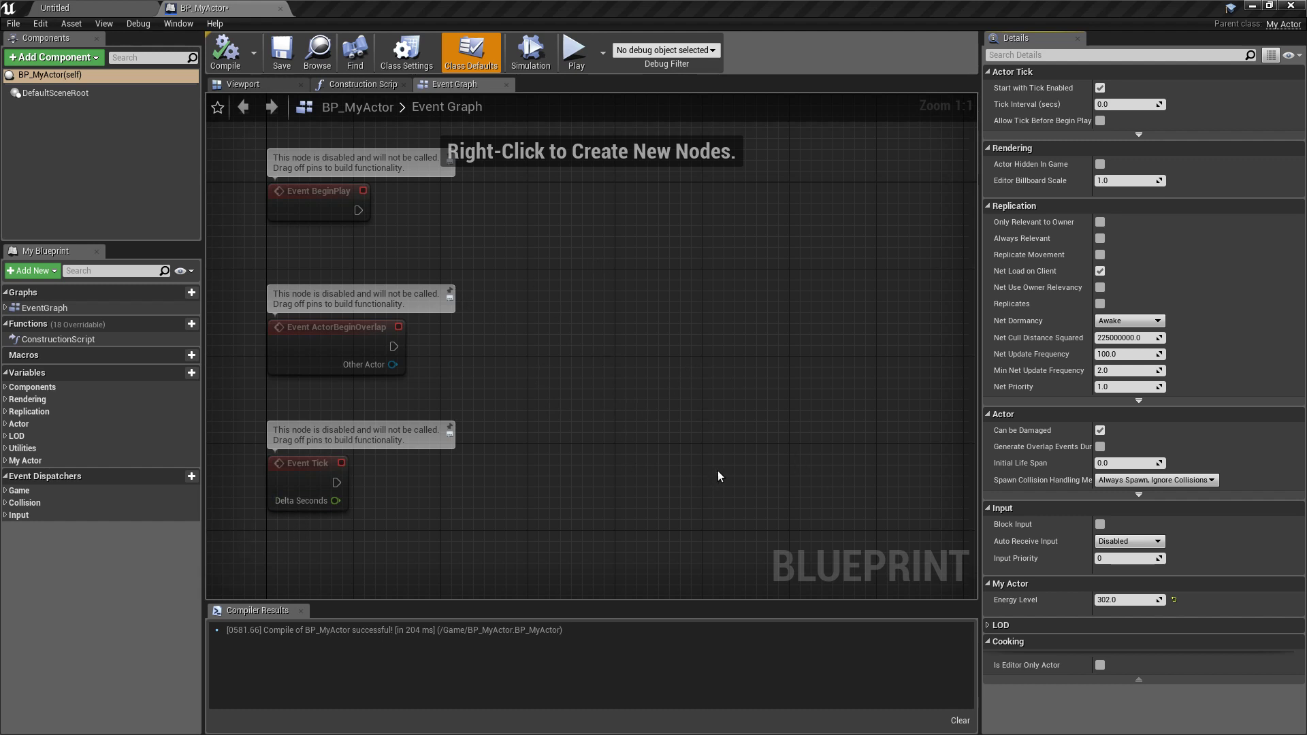
Drag EnergyLevel from the My Actor category into the graph as a Get node.
{"action": "left_click", "coordinate": [8, 460]}
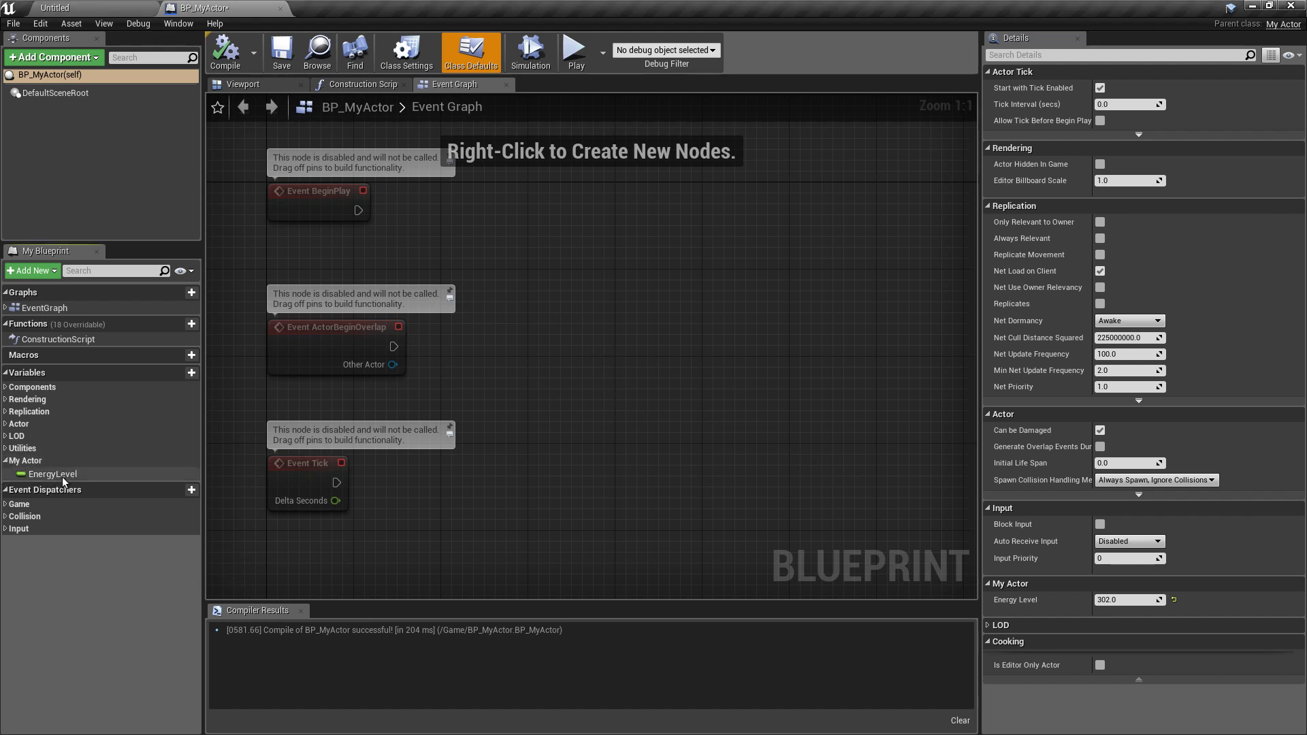
{"action": "left_click", "coordinate": [62, 477]}
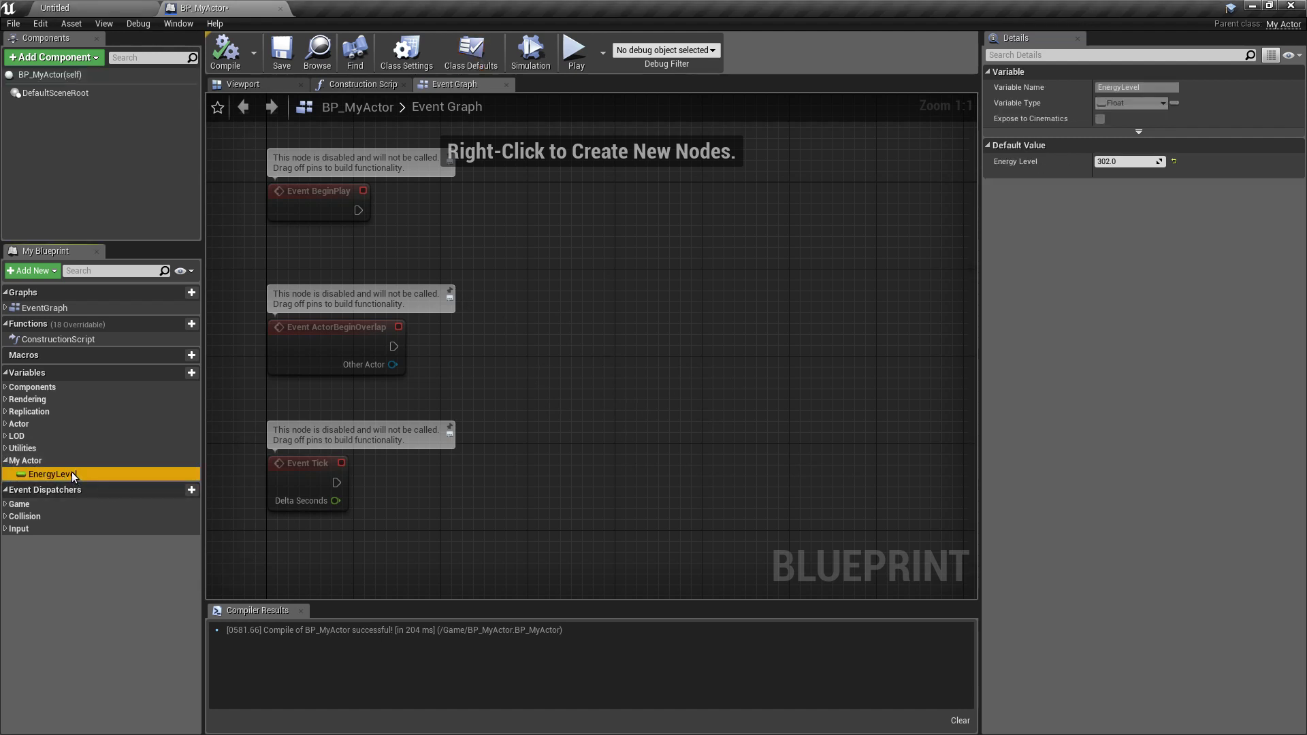
{"action": "left_click_drag", "start_coordinate": [72, 472], "coordinate": [546, 278]}
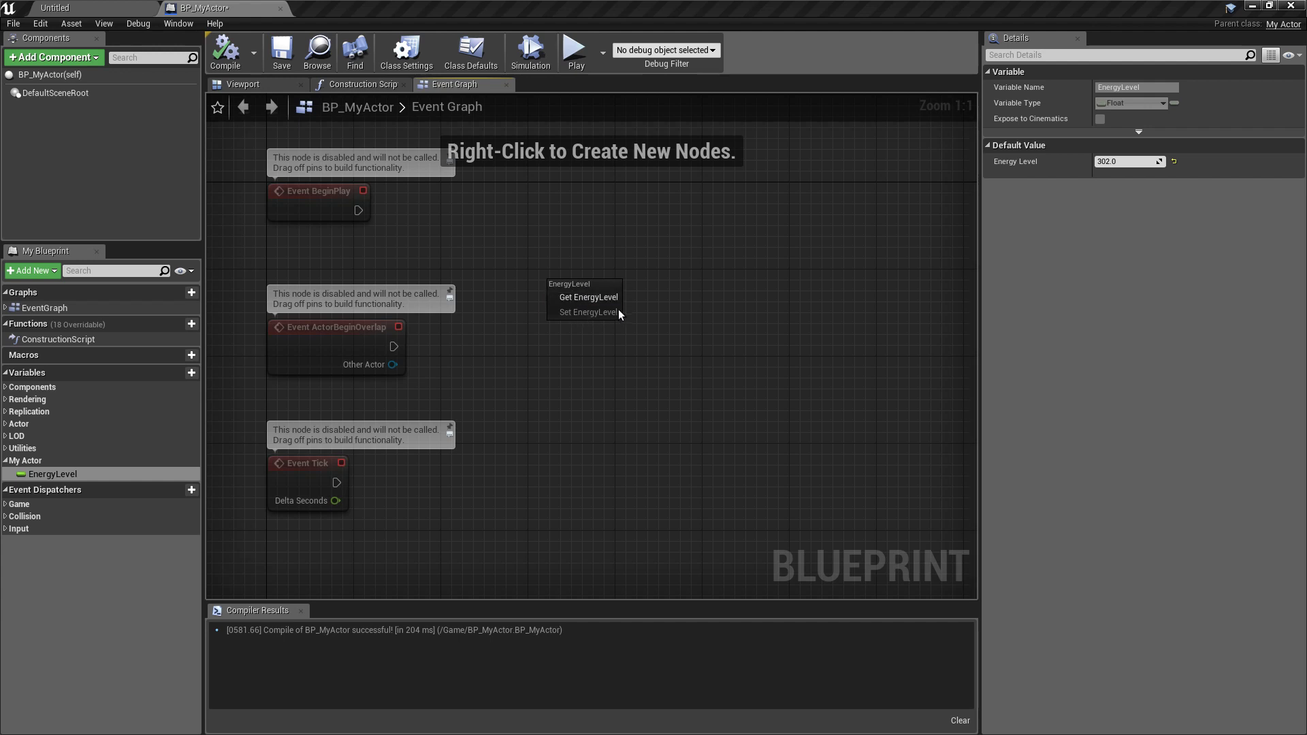
{"action": "left_click", "coordinate": [589, 297]}
{"action": "mouse_move", "coordinate": [562, 289]}
{"action": "left_mouse_down"}
{"action": "mouse_move", "coordinate": [487, 349]}
{"action": "mouse_move", "coordinate": [584, 248]}
{"action": "left_mouse_up"}
{"action": "left_click", "coordinate": [551, 232]}
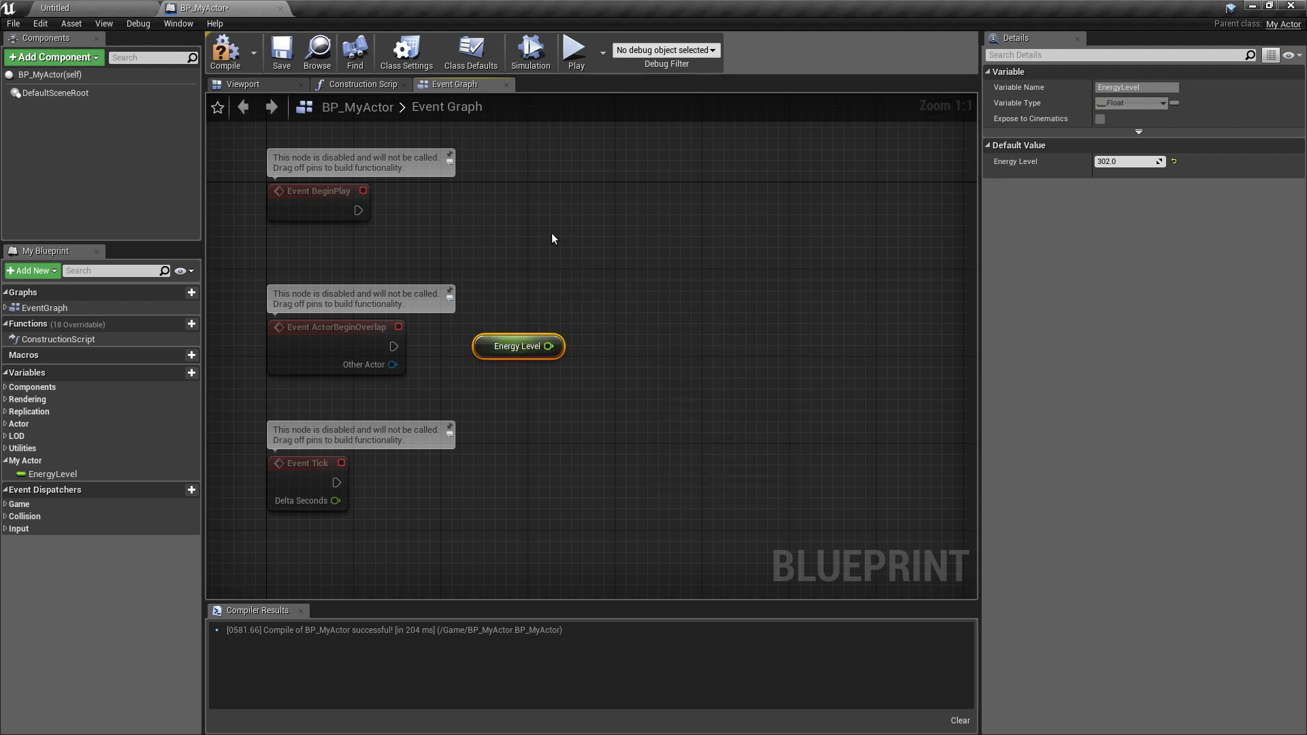
Add a Print String node and position the Energy Level getter beside it.
{"action": "right_click", "coordinate": [553, 230]}
{"action": "type", "text": "print"}
{"action": "key", "text": "Return"}
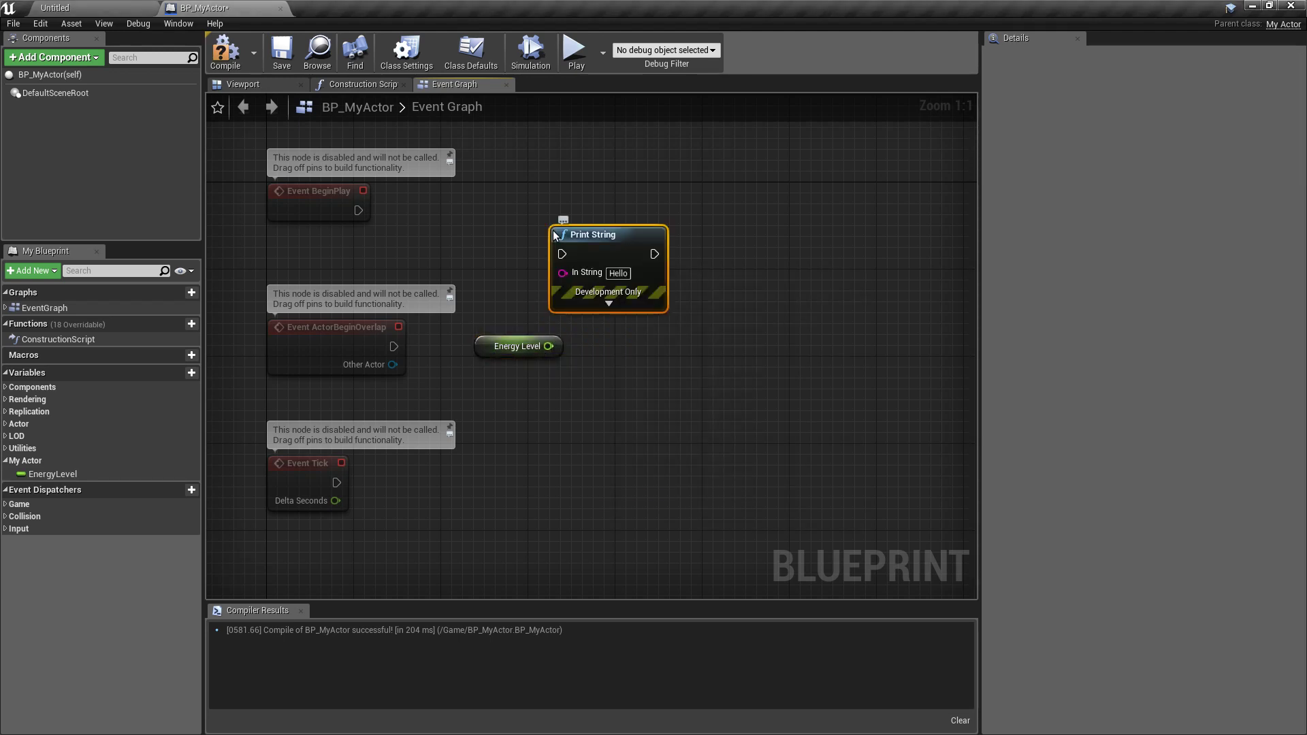
{"action": "mouse_move", "coordinate": [540, 346]}
{"action": "left_mouse_down"}
{"action": "mouse_move", "coordinate": [539, 312]}
{"action": "mouse_move", "coordinate": [452, 256]}
{"action": "mouse_move", "coordinate": [565, 274]}
{"action": "mouse_move", "coordinate": [350, 209]}
{"action": "left_mouse_up"}
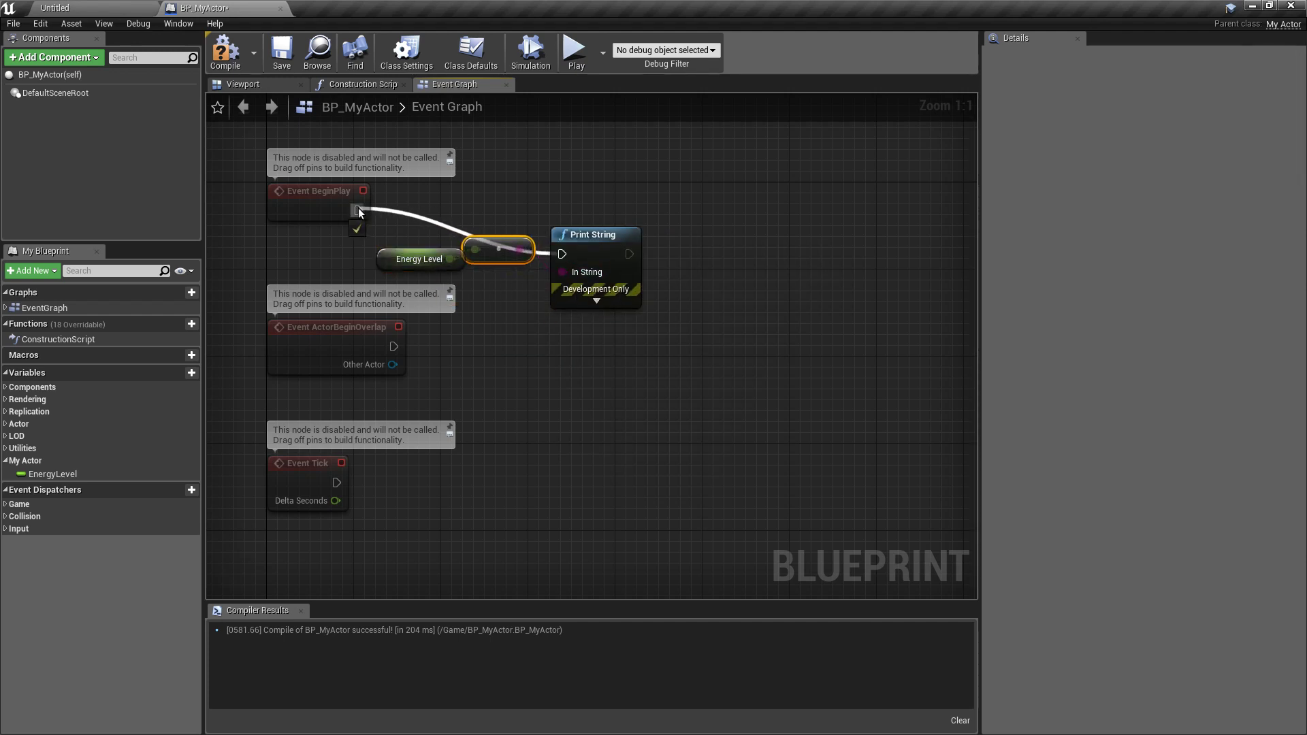
Wire BeginPlay to Print String and test-play the level as a Standalone Game.
{"action": "left_click", "coordinate": [225, 52]}
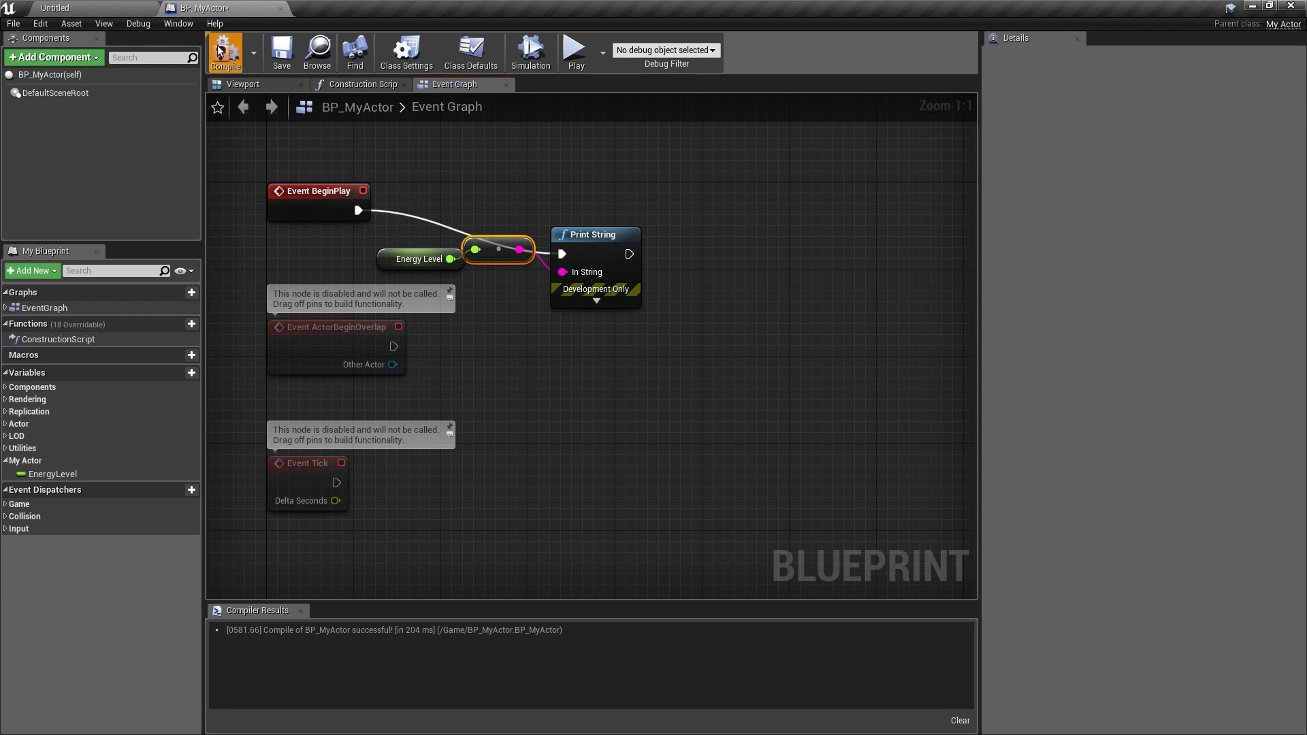
{"action": "left_click", "coordinate": [138, 7]}
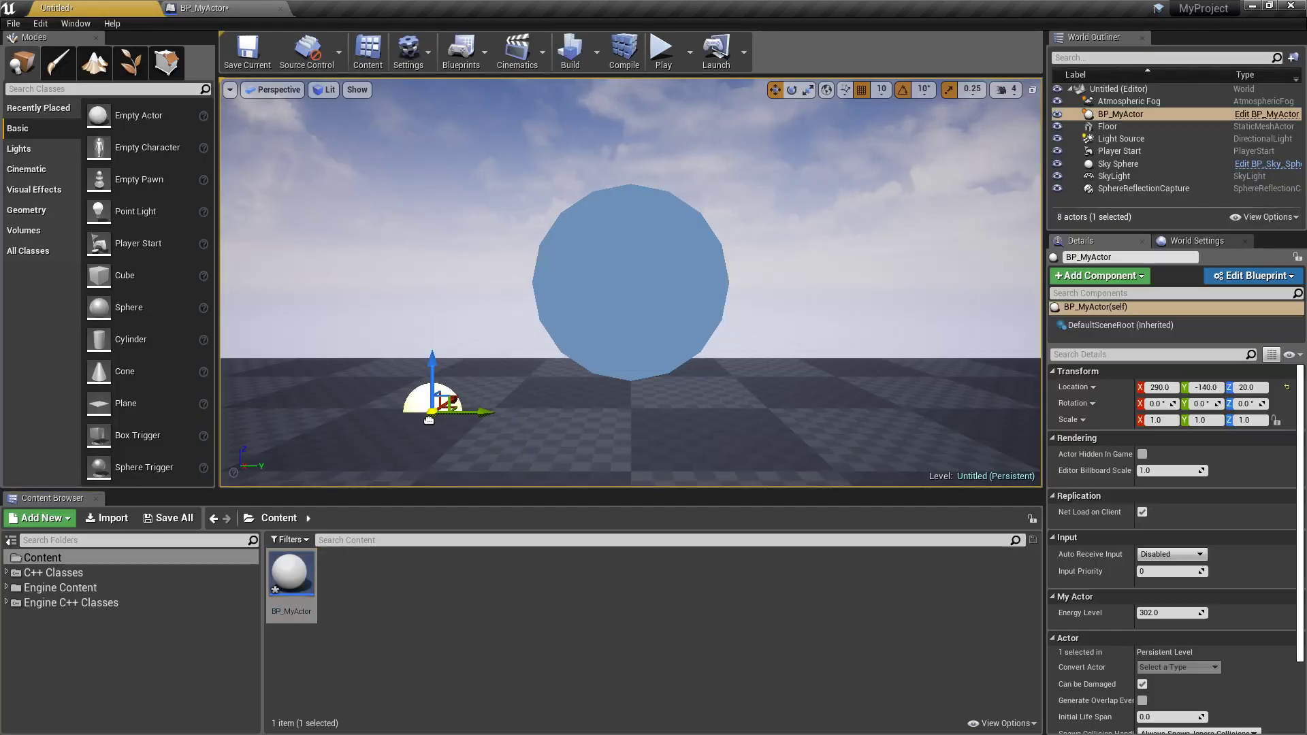
{"action": "left_click", "coordinate": [663, 52]}
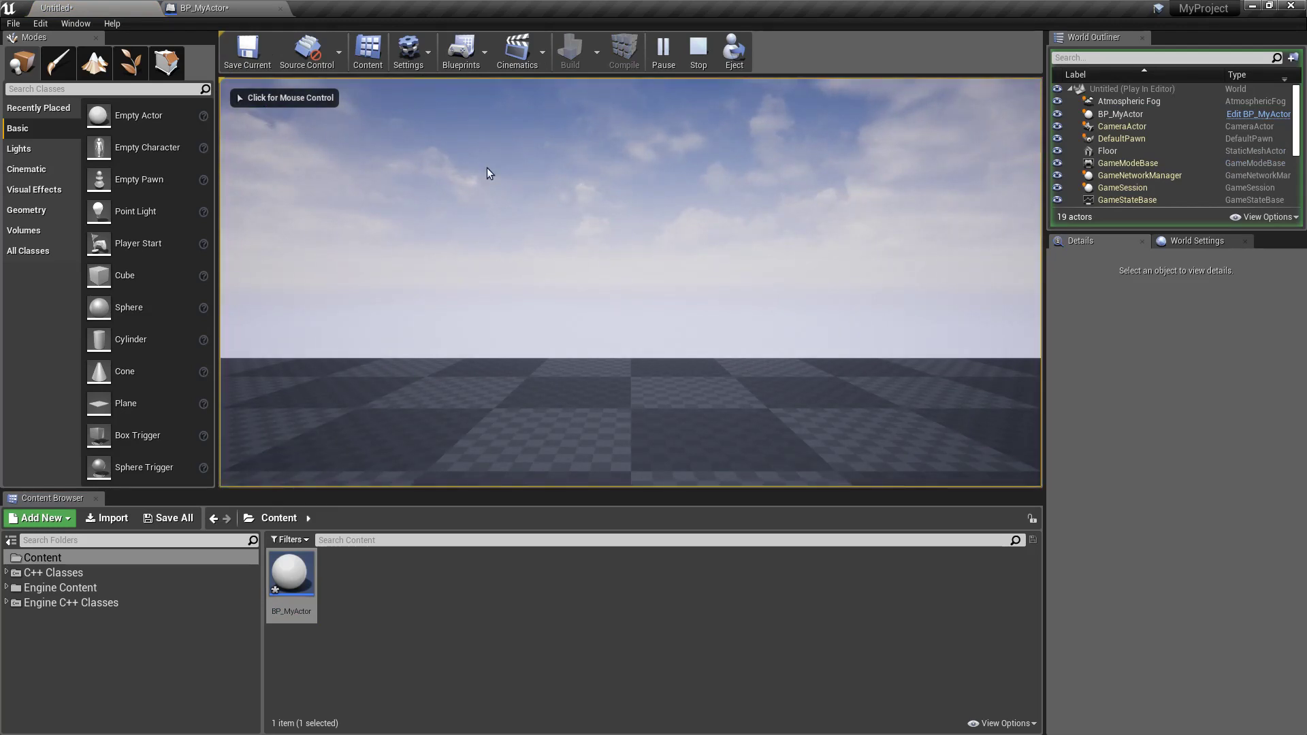
{"action": "left_click", "coordinate": [699, 51]}
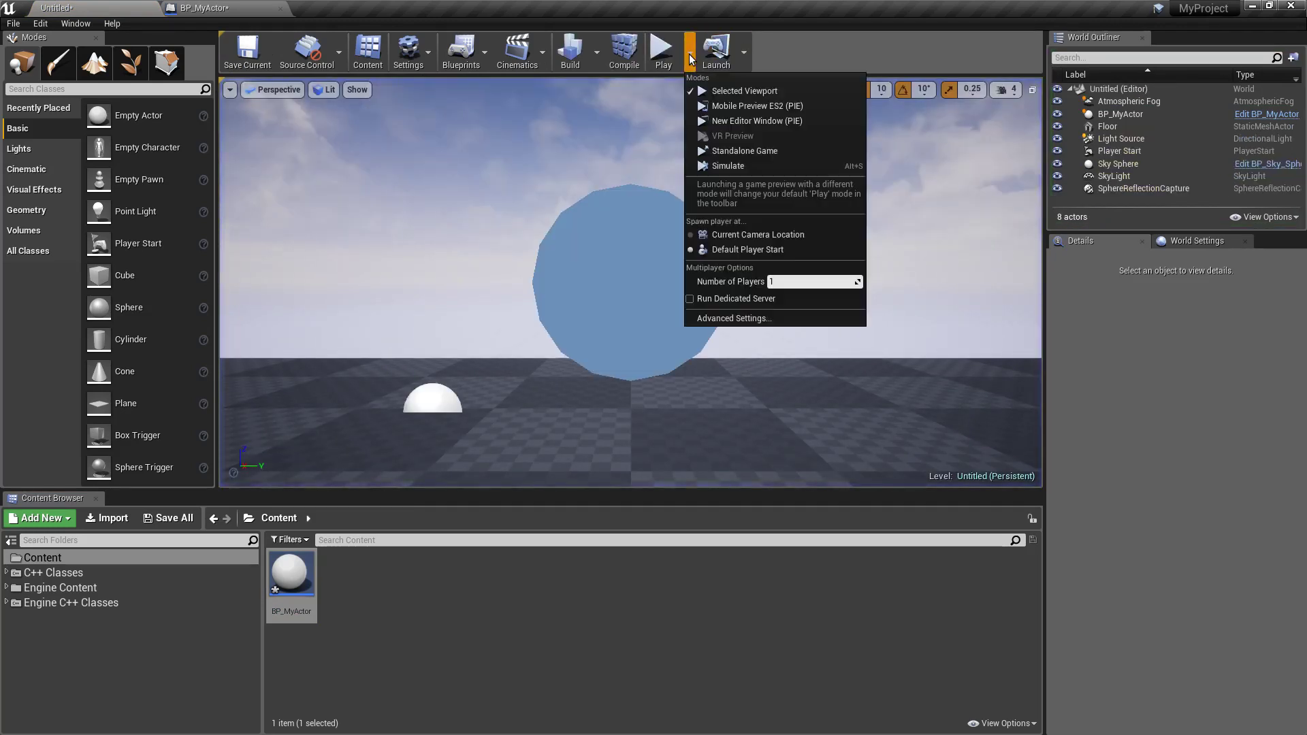
{"action": "left_click", "coordinate": [743, 150]}
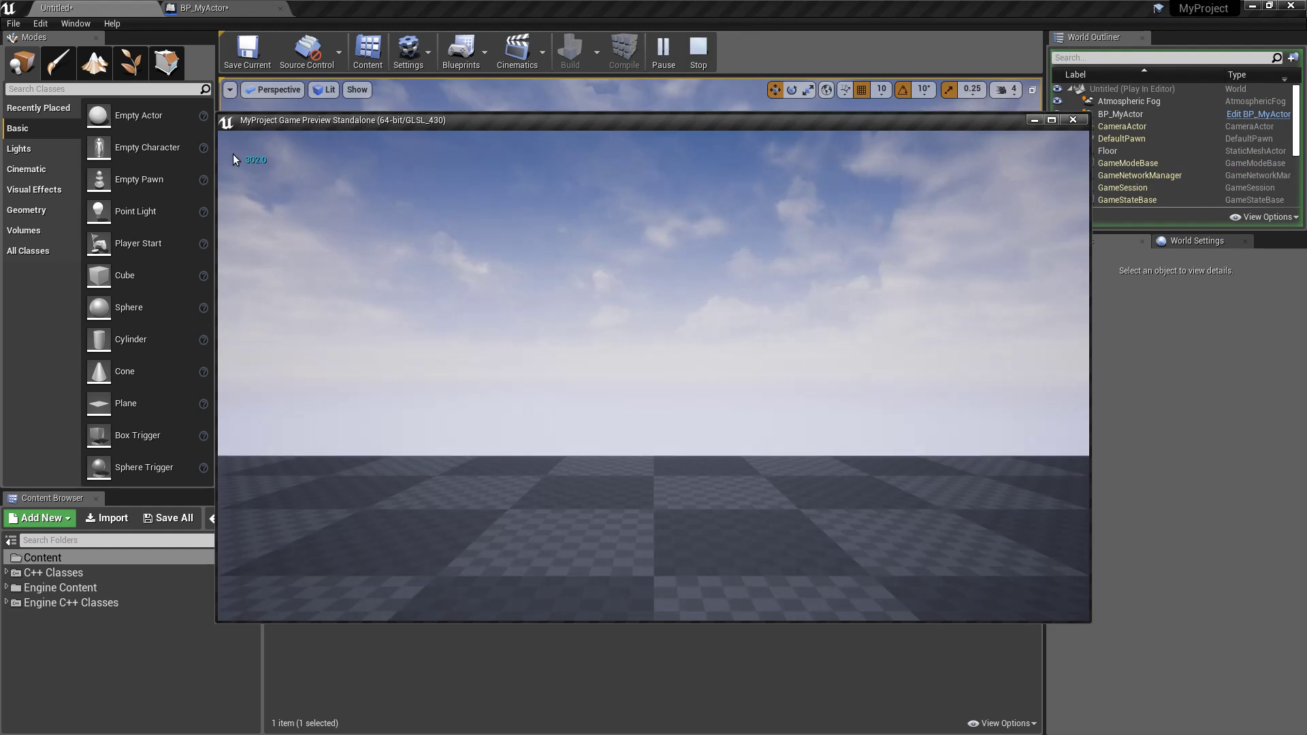
{"action": "key", "text": "Escape"}
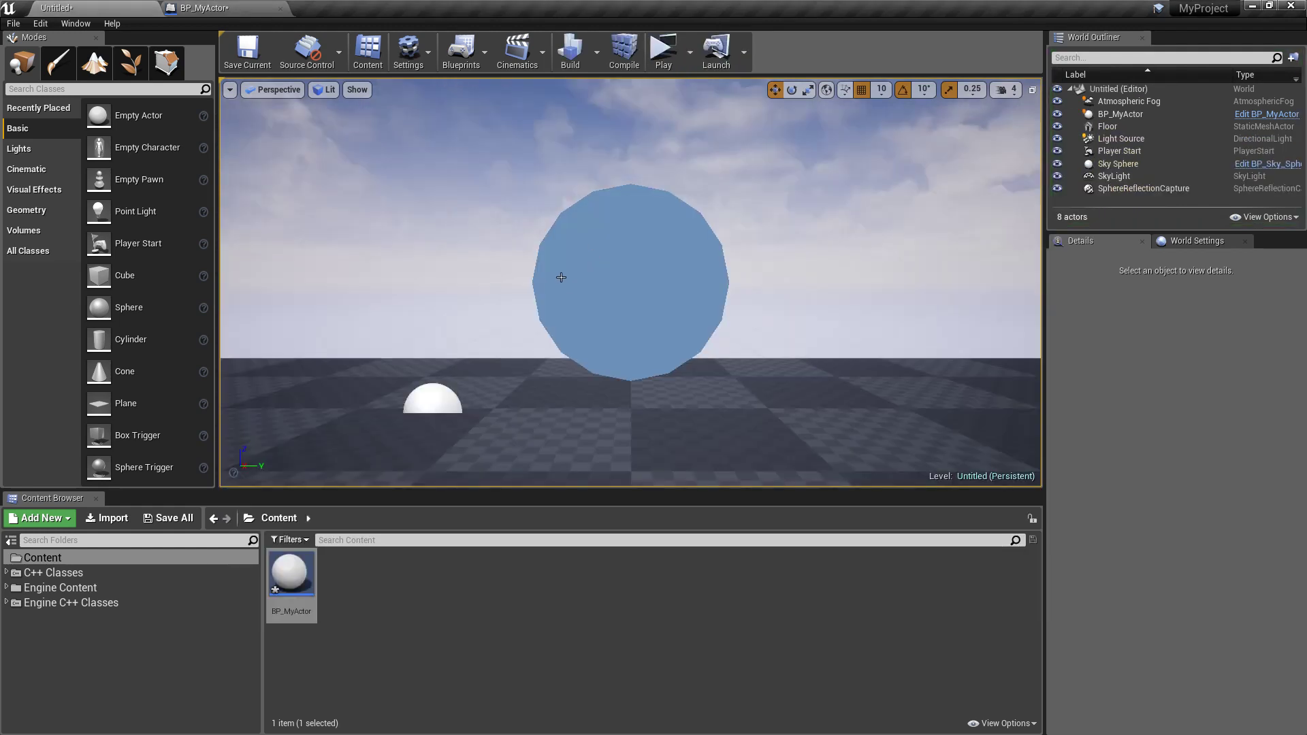
Rearrange the Energy Level, conversion and Print String nodes in BP_MyActor's graph.
{"action": "left_click", "coordinate": [229, 8]}
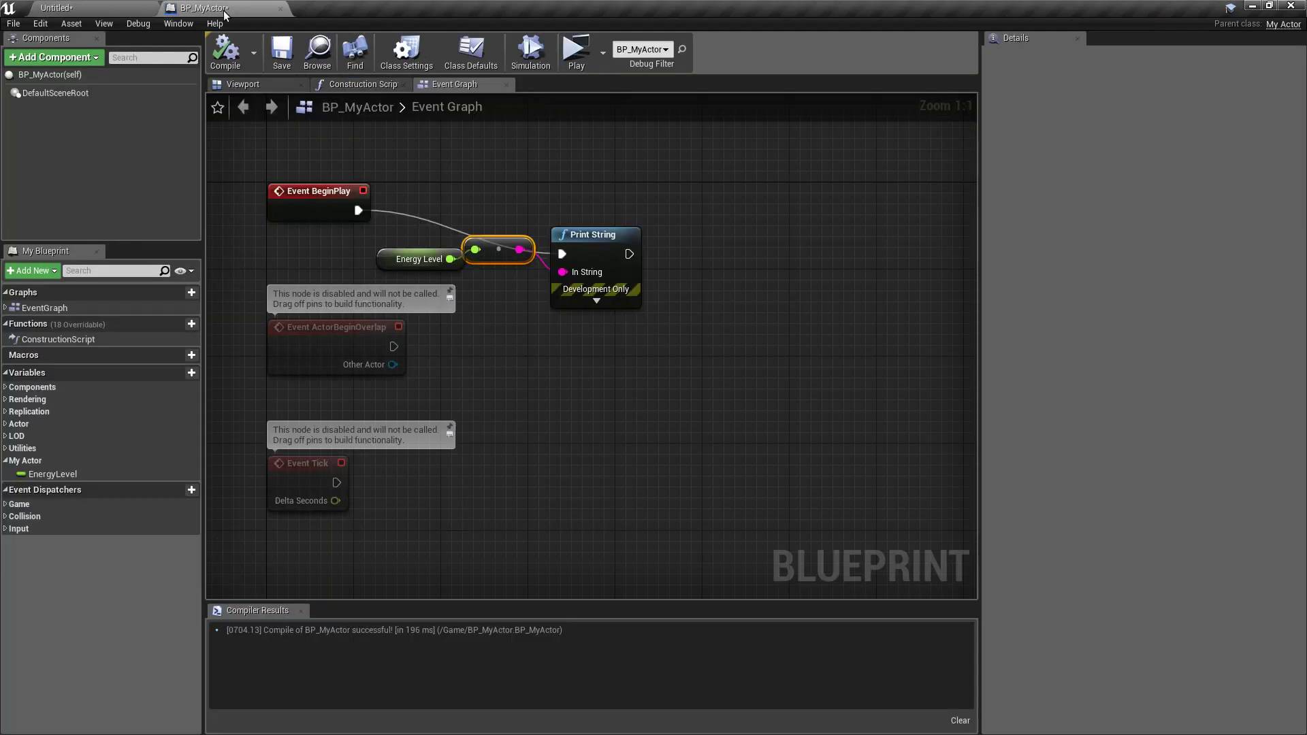
{"action": "left_click_drag", "start_coordinate": [419, 259], "coordinate": [354, 259]}
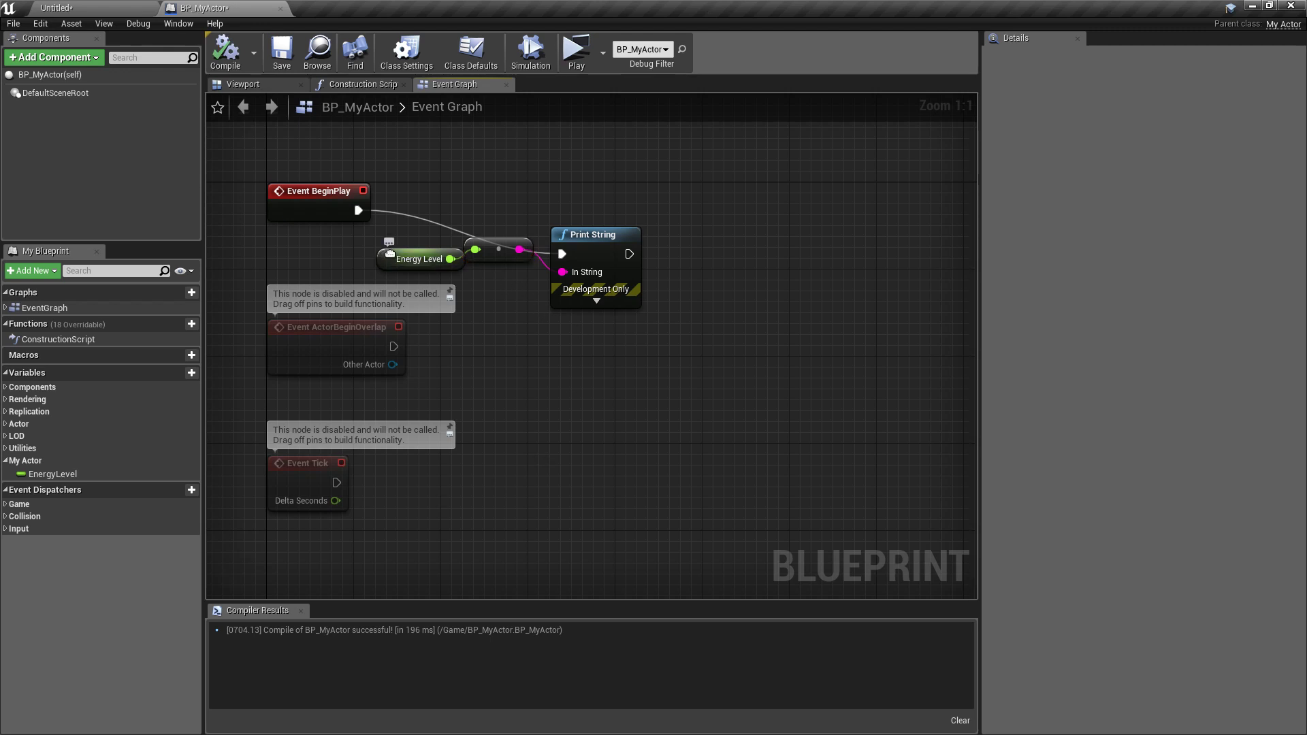
{"action": "left_click_drag", "start_coordinate": [499, 248], "coordinate": [477, 281]}
{"action": "left_click_drag", "start_coordinate": [598, 246], "coordinate": [582, 202]}
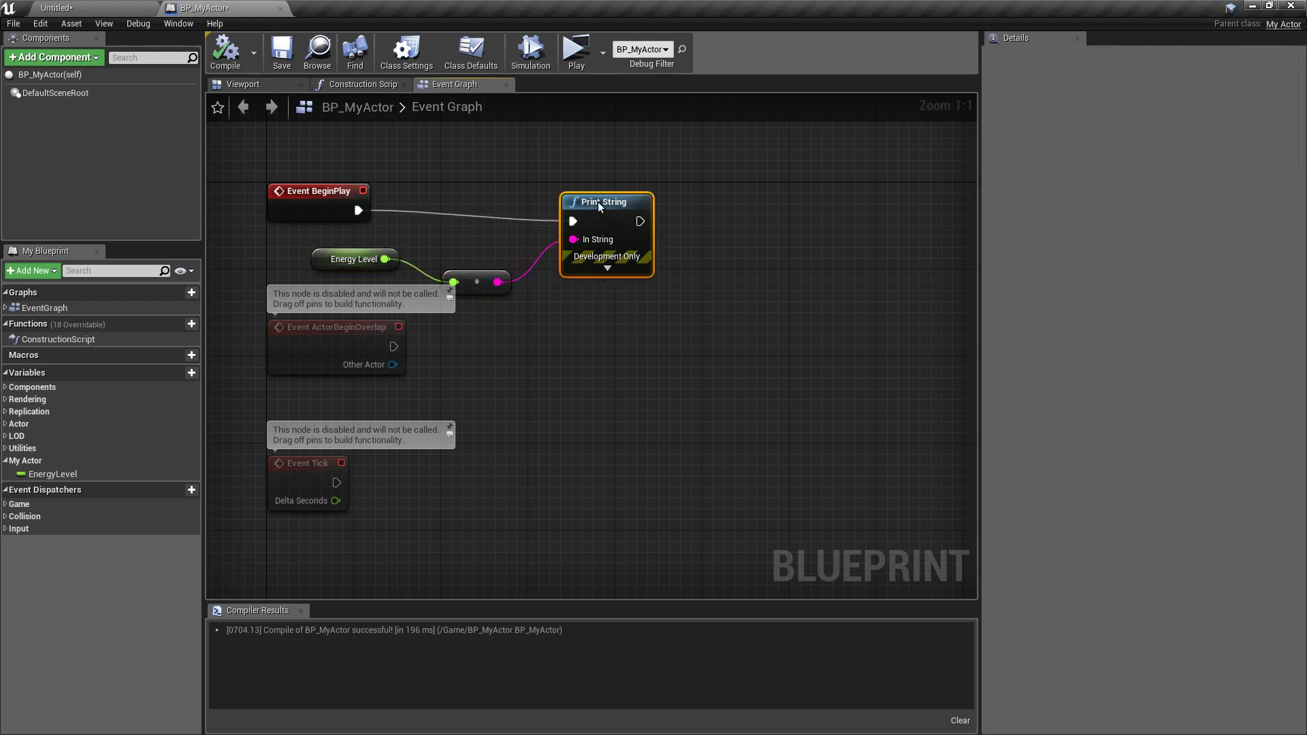
{"action": "left_click_drag", "start_coordinate": [481, 290], "coordinate": [480, 281]}
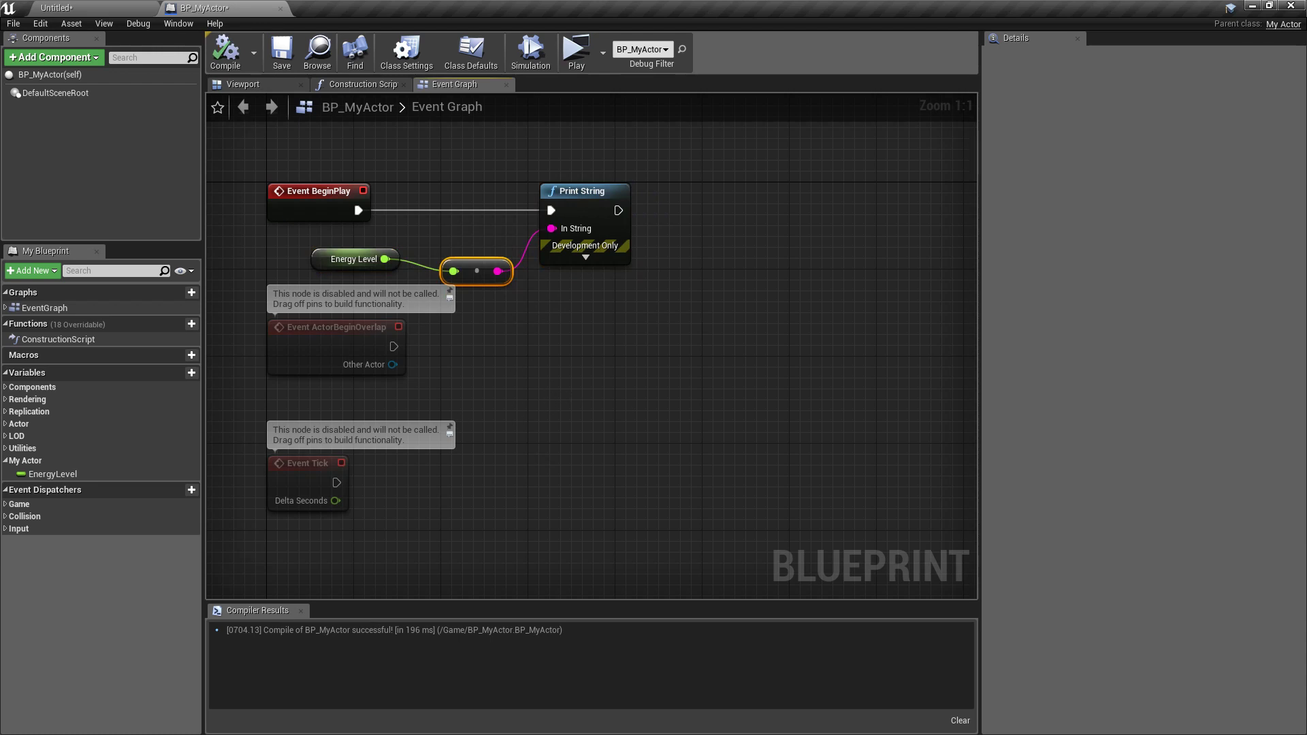
Replace 'Only' with 'Write' in EnergyLevel's UPROPERTY, then save MyActor.h and rebuild.
{"action": "key", "text": "alt+Tab"}
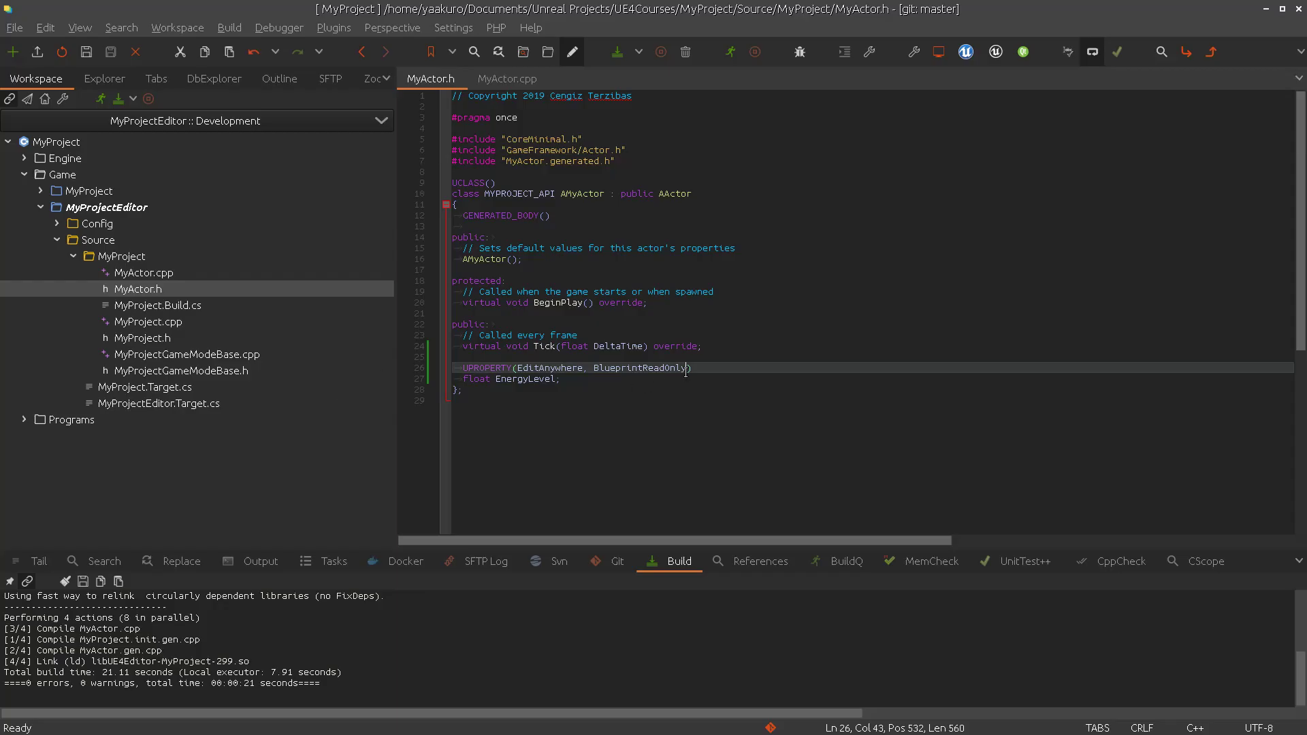
{"action": "key", "text": "BackSpace"}
{"action": "key", "text": "BackSpace"}
{"action": "key", "text": "BackSpace"}
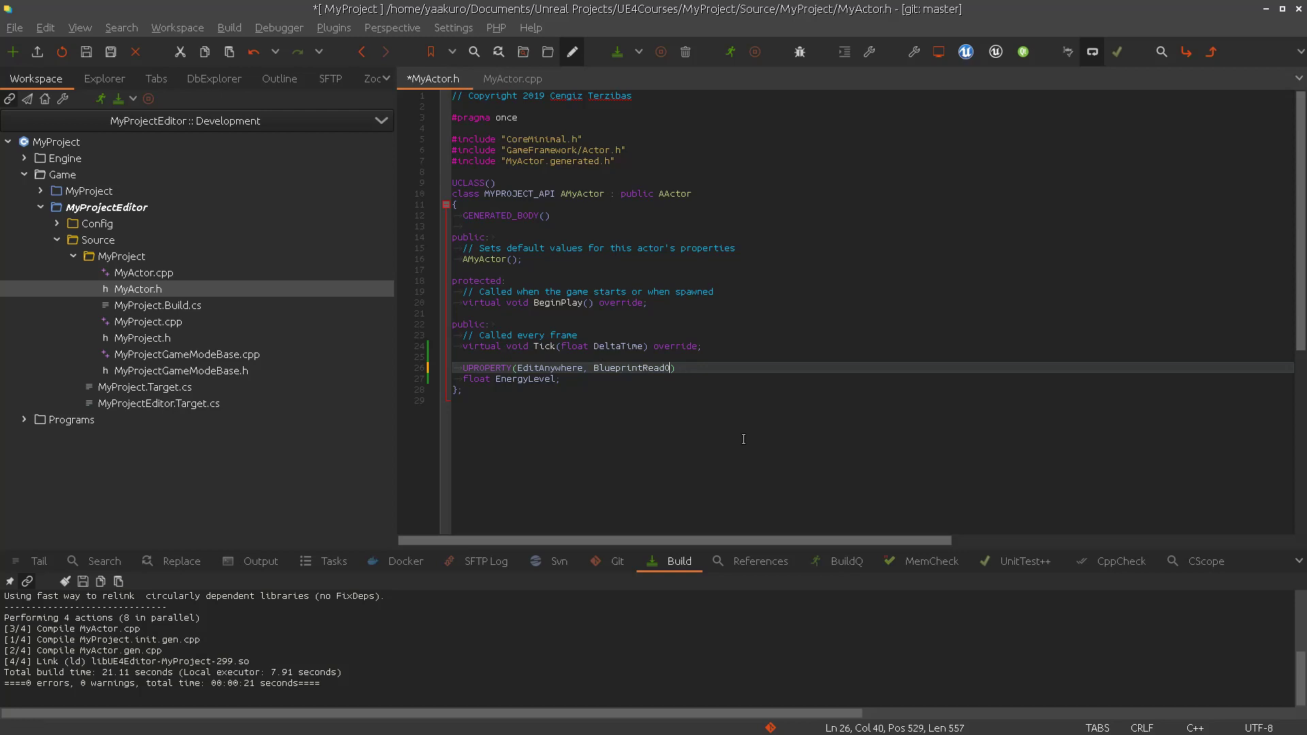
{"action": "type", "text": "Write"}
{"action": "key", "text": "ctrl+s"}
{"action": "key", "text": "F7"}
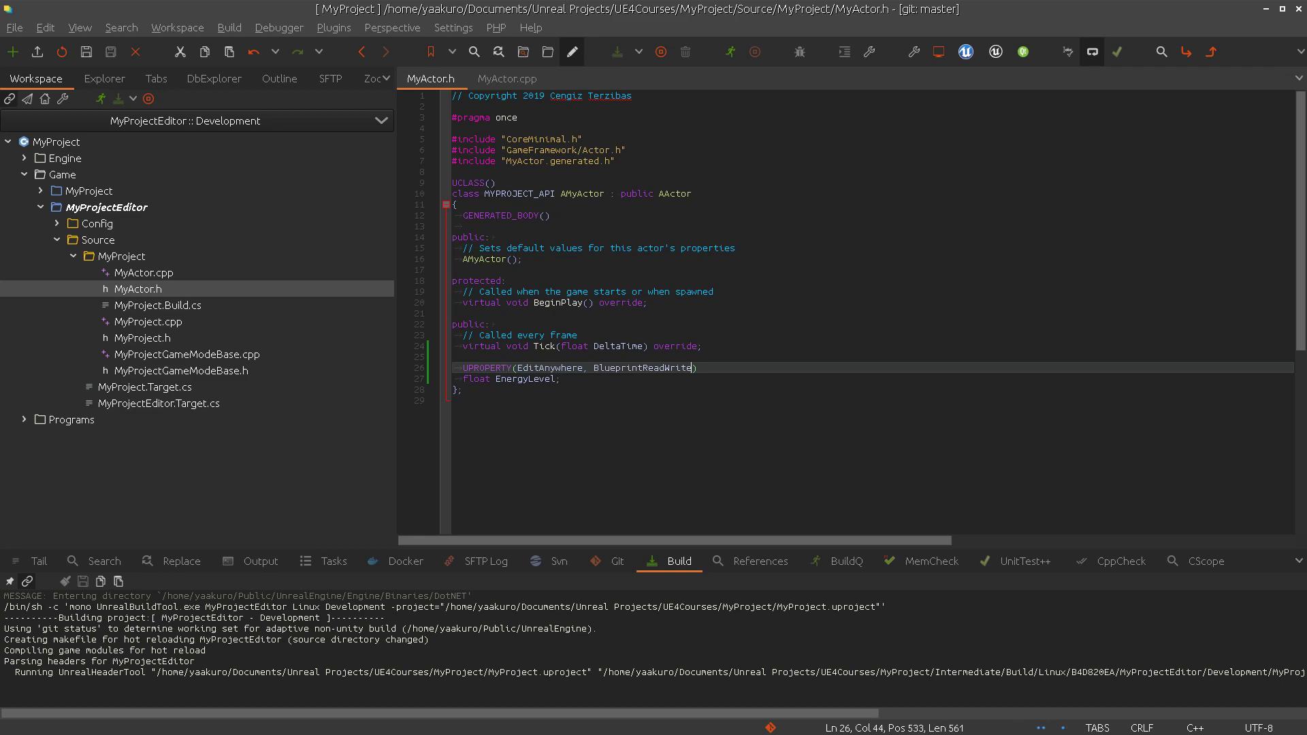
{"action": "key", "text": "alt+Tab"}
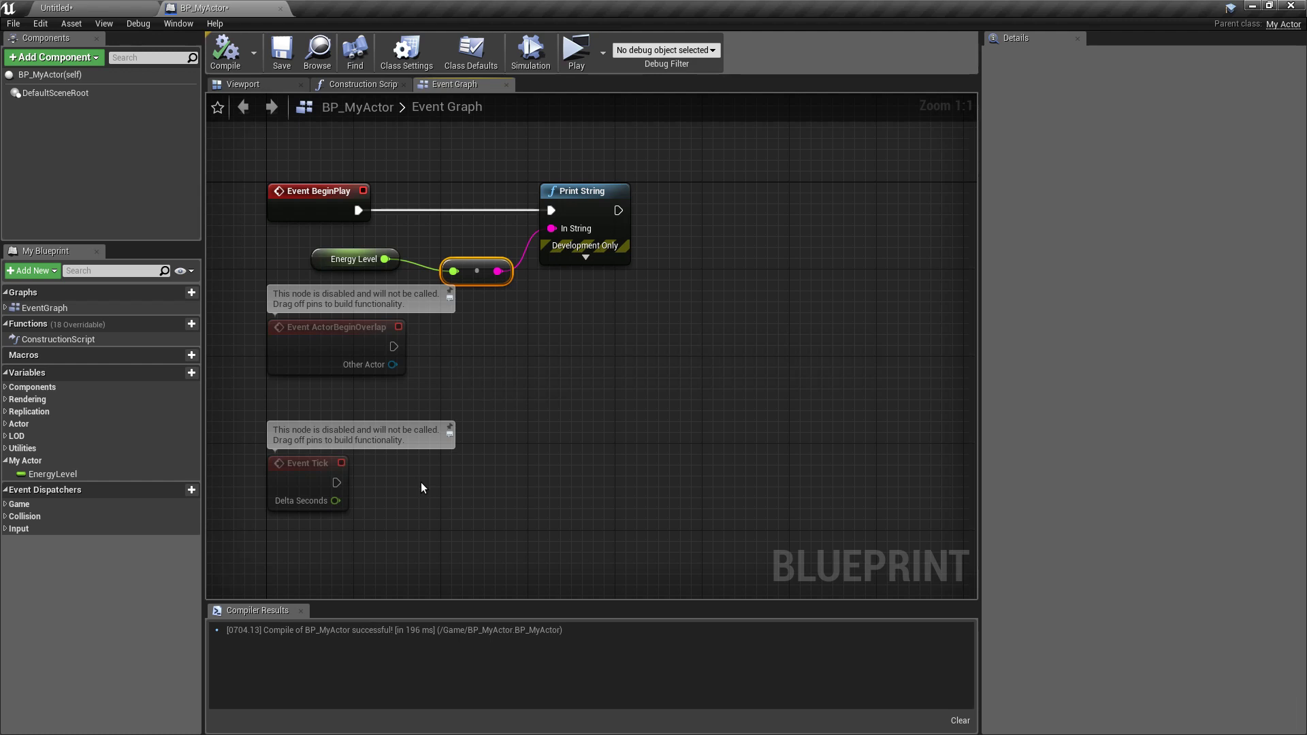
Add a SET EnergyLevel node and move Print String and the getter aside.
{"action": "left_click", "coordinate": [30, 473]}
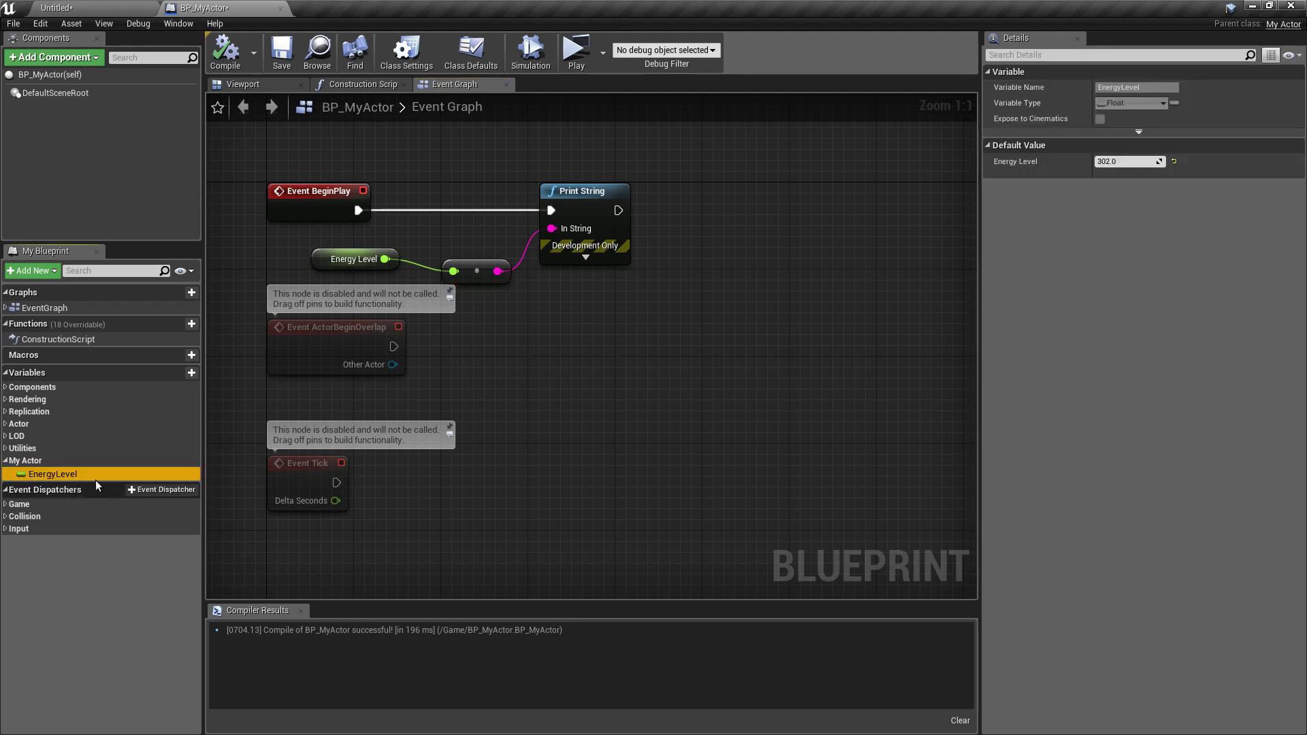
{"action": "left_click_drag", "start_coordinate": [392, 491], "coordinate": [594, 372]}
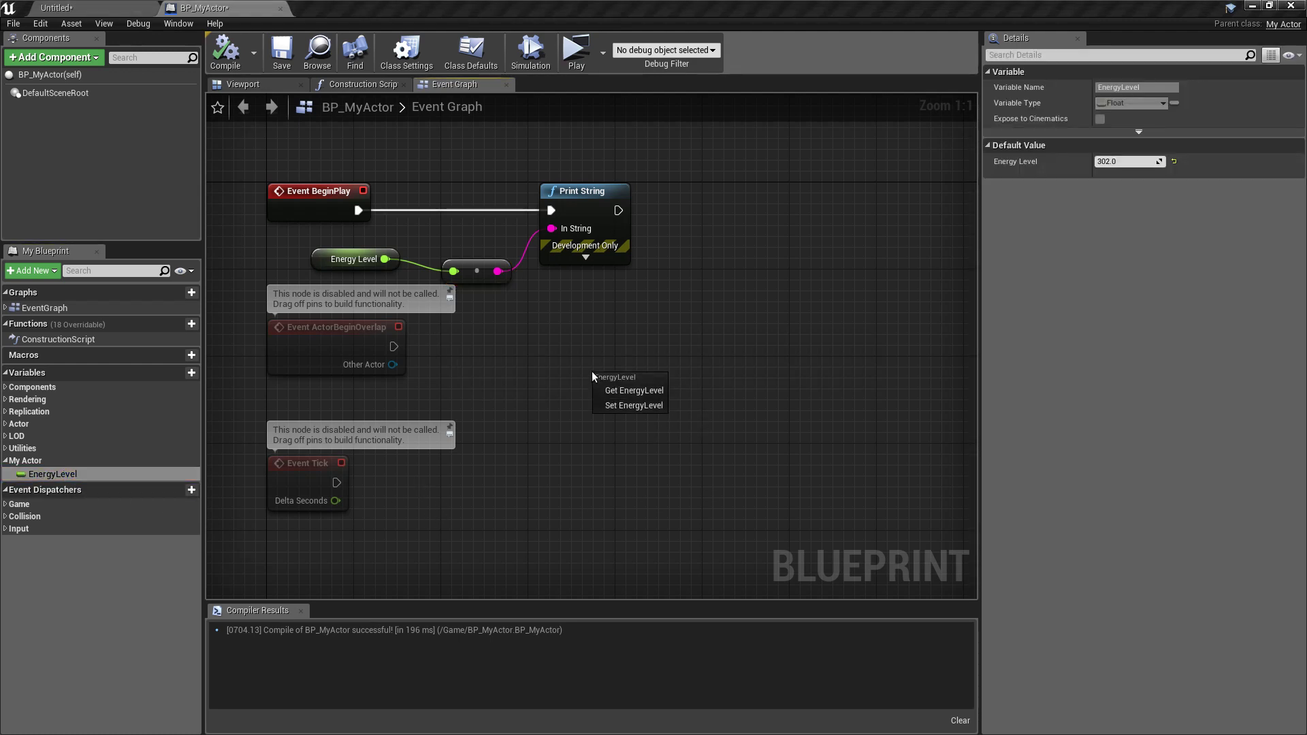
{"action": "left_click", "coordinate": [631, 406]}
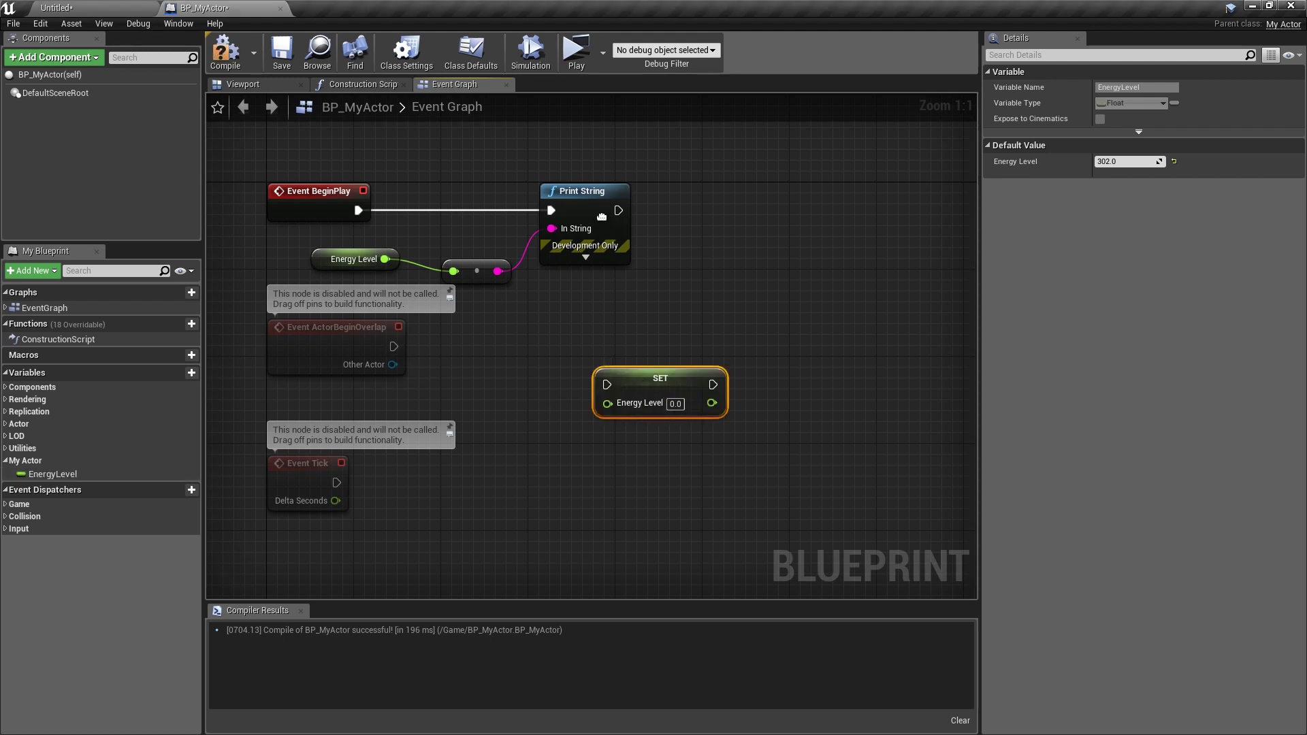
{"action": "left_click_drag", "start_coordinate": [597, 205], "coordinate": [815, 194]}
{"action": "left_click", "coordinate": [354, 259]}
{"action": "left_click", "coordinate": [476, 271], "text": "ctrl"}
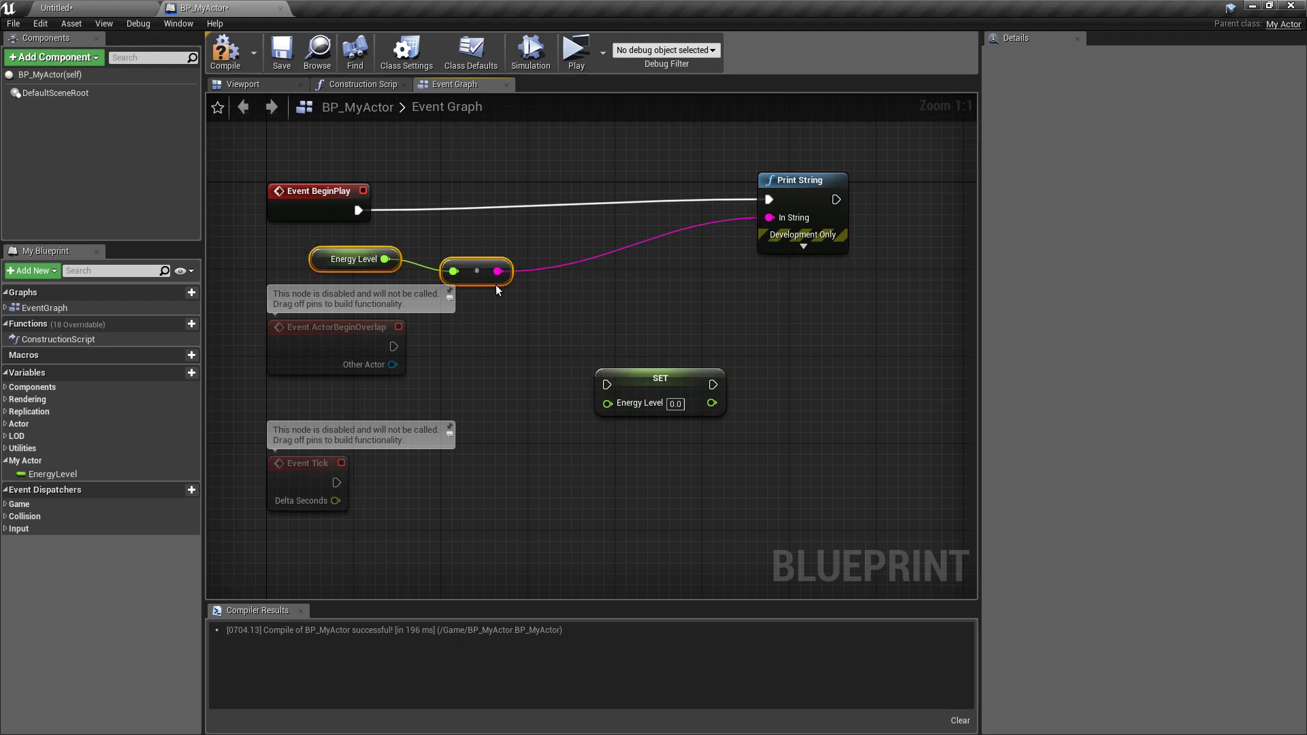
{"action": "left_click_drag", "start_coordinate": [501, 273], "coordinate": [789, 311]}
Wire BeginPlay through the SET node into Print String.
{"action": "left_click_drag", "start_coordinate": [661, 380], "coordinate": [540, 172]}
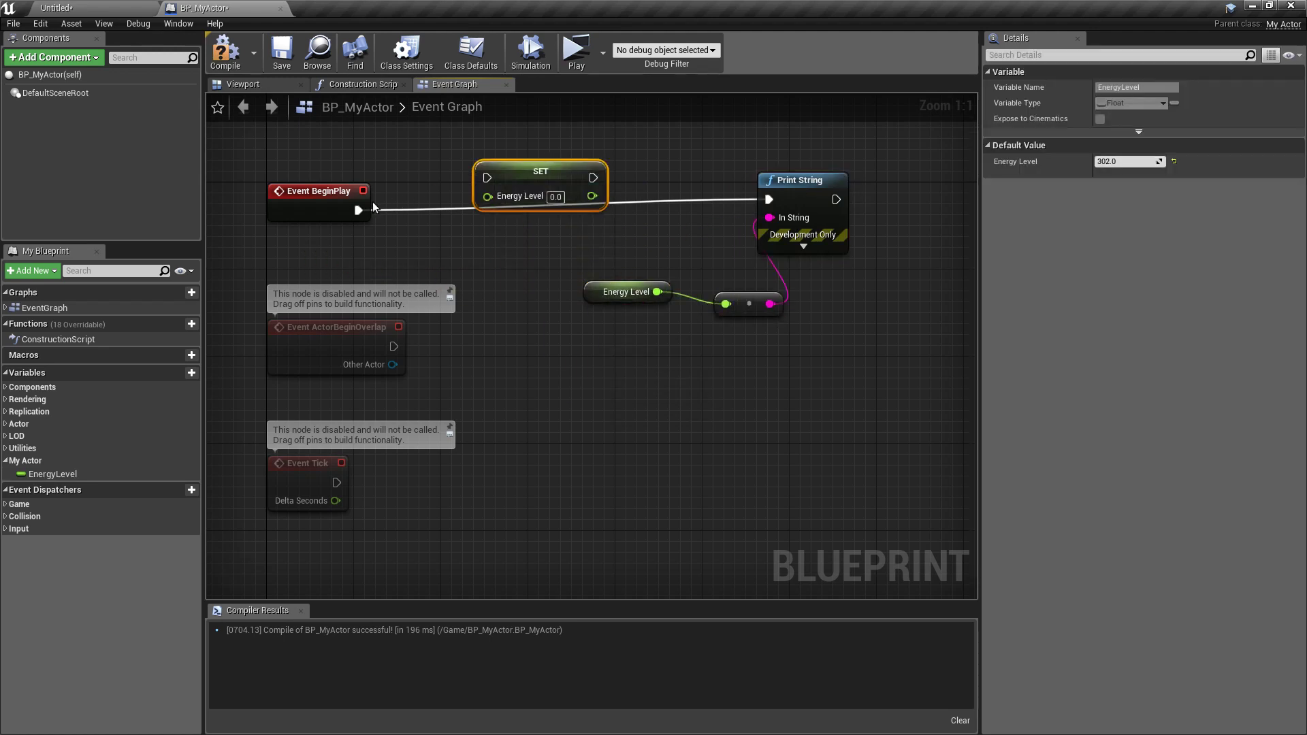
{"action": "left_click_drag", "start_coordinate": [356, 211], "coordinate": [487, 179]}
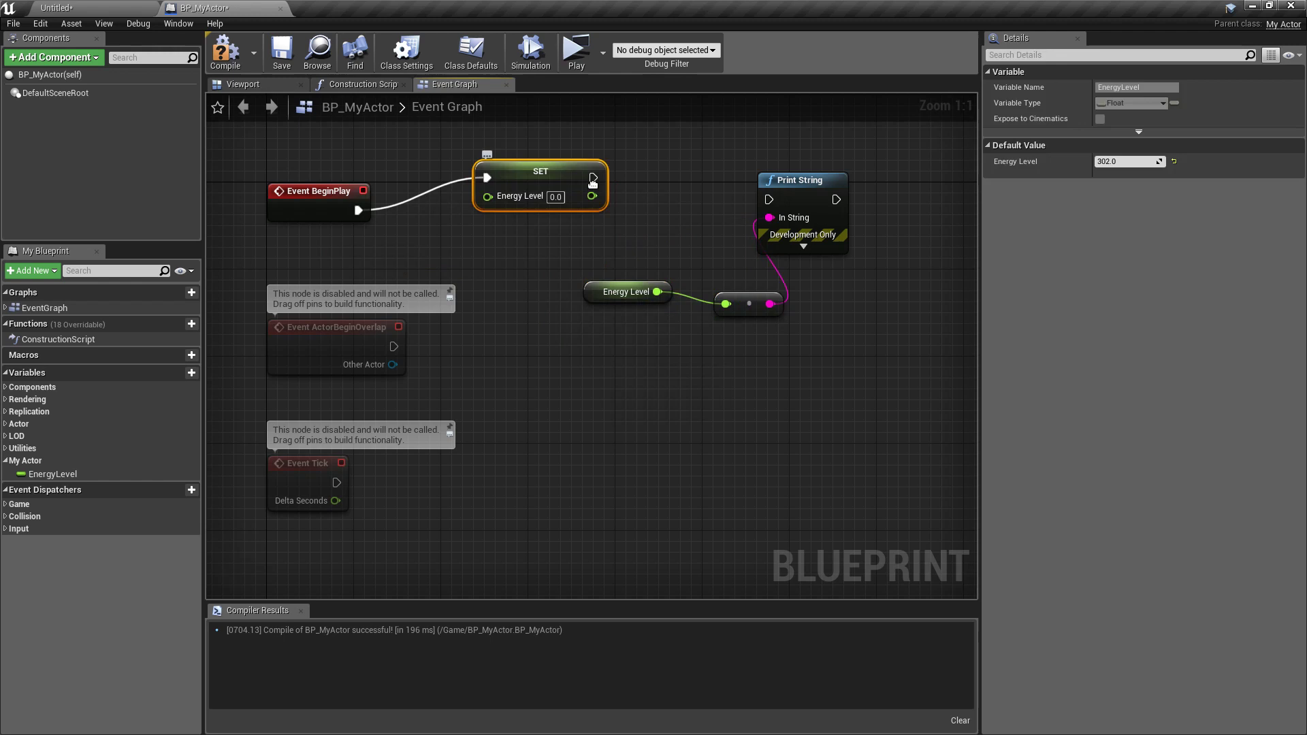
{"action": "left_click_drag", "start_coordinate": [594, 177], "coordinate": [769, 200]}
Set the SET node's Energy Level to 2.5, then compile, save and test-play.
{"action": "left_click", "coordinate": [556, 197]}
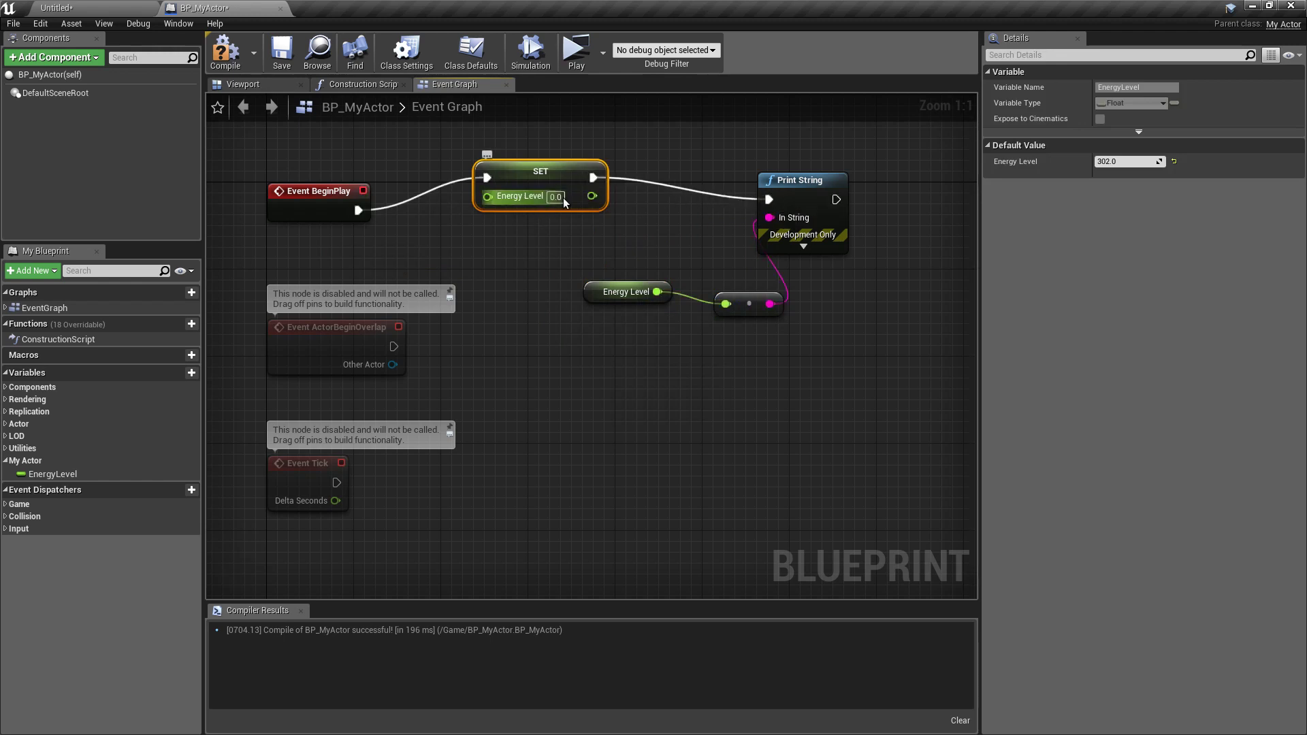
{"action": "type", "text": "2"}
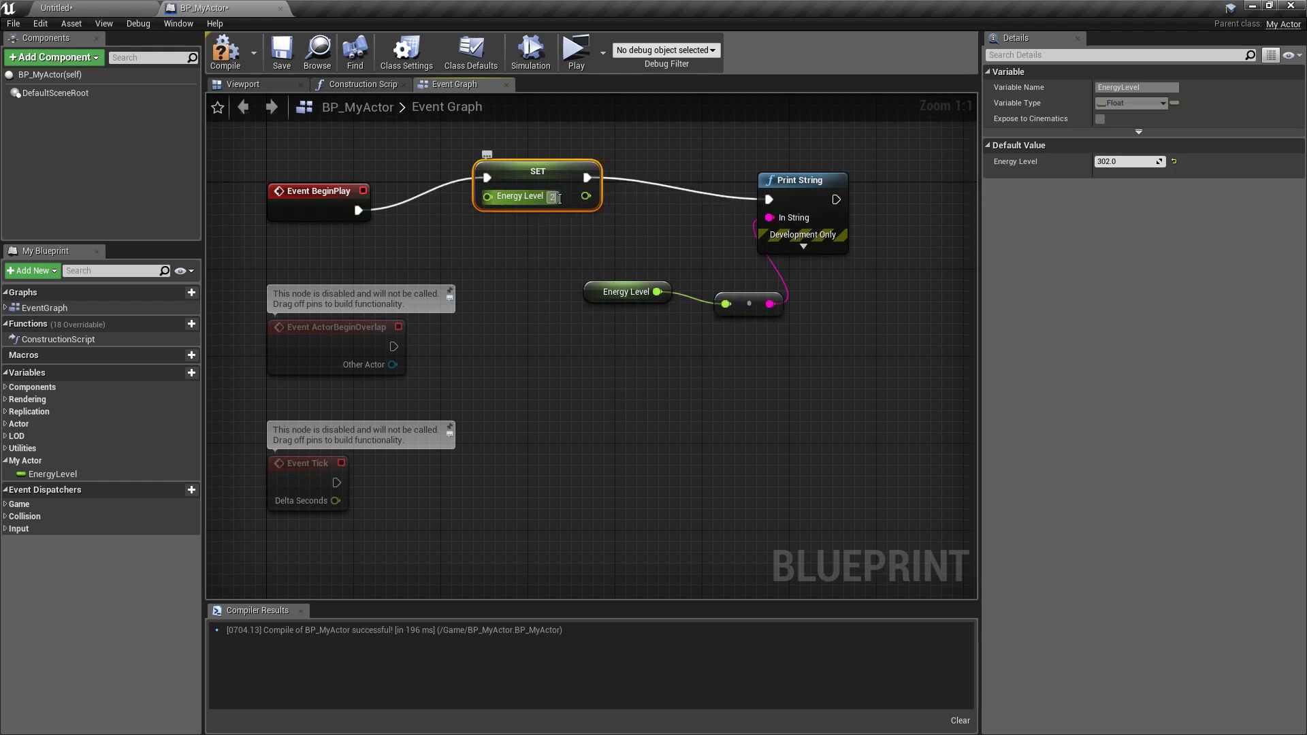
{"action": "type", "text": ".5"}
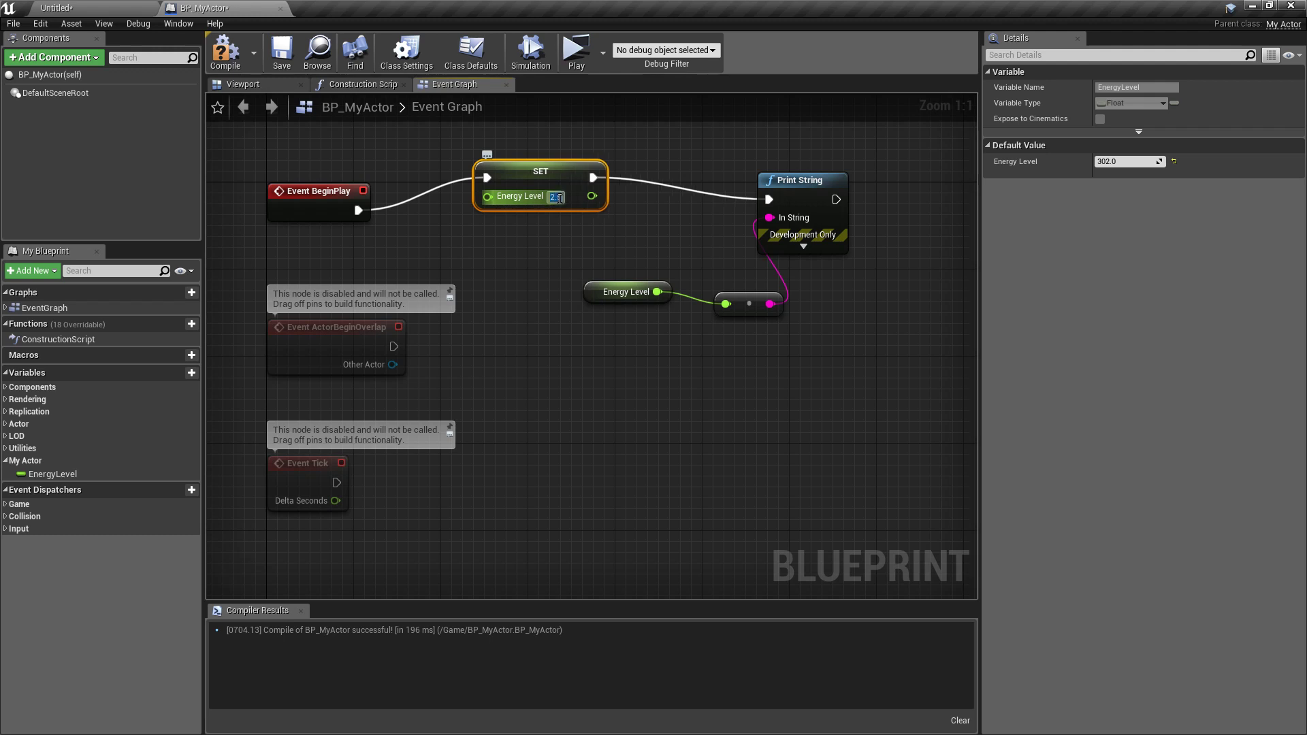
{"action": "left_click", "coordinate": [514, 291]}
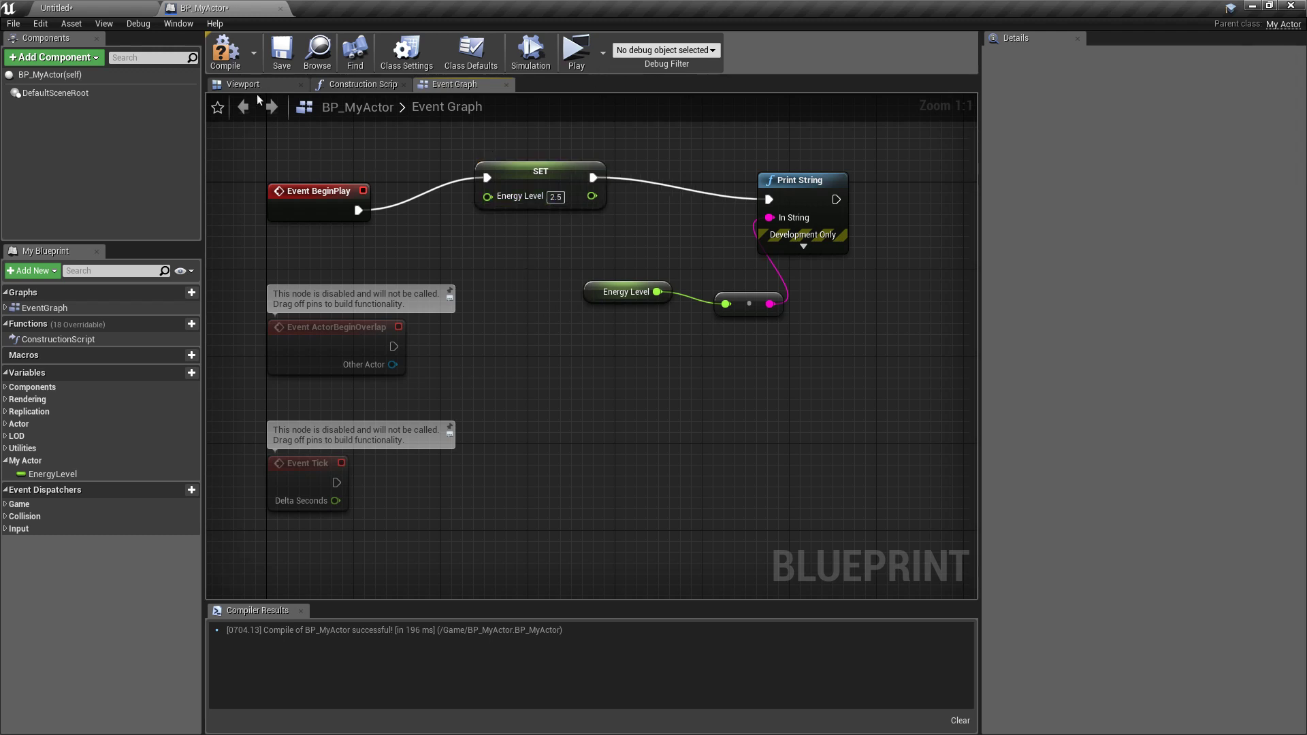
{"action": "left_click", "coordinate": [226, 54]}
{"action": "left_click", "coordinate": [281, 53]}
{"action": "left_click", "coordinate": [576, 54]}
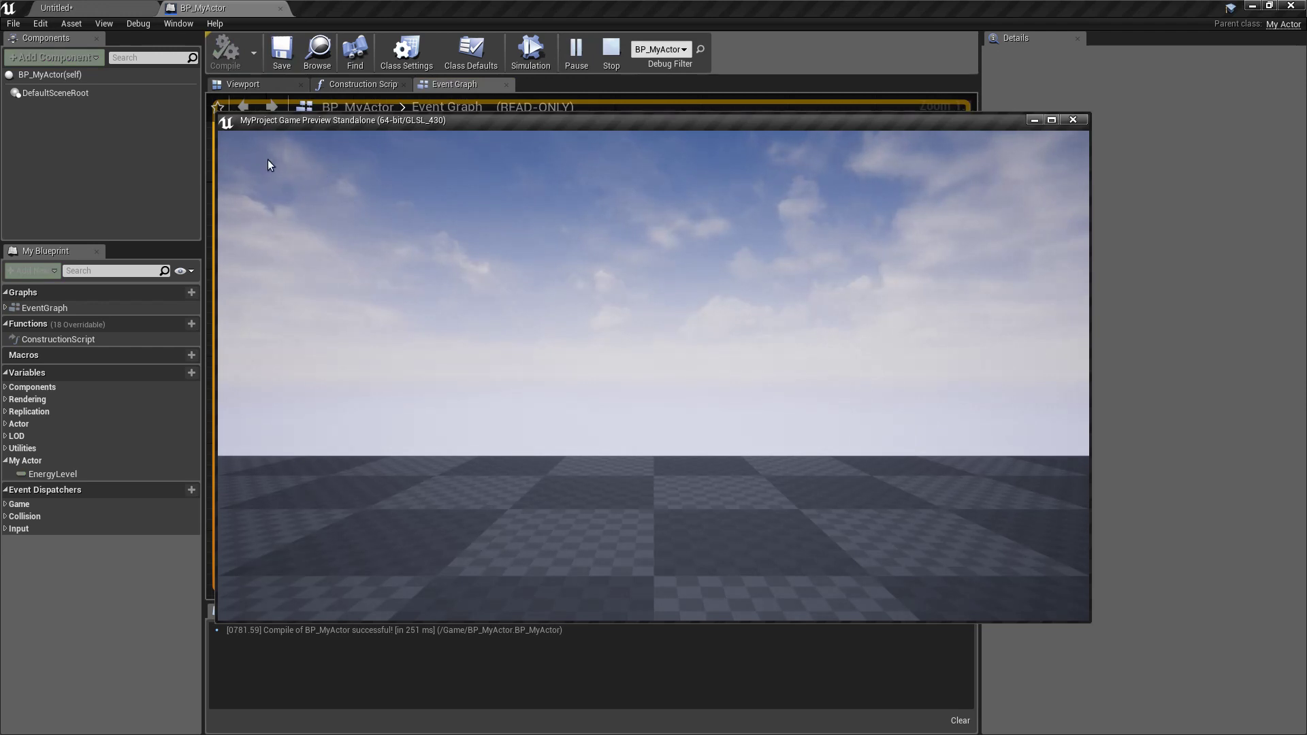
{"action": "key", "text": "Escape"}
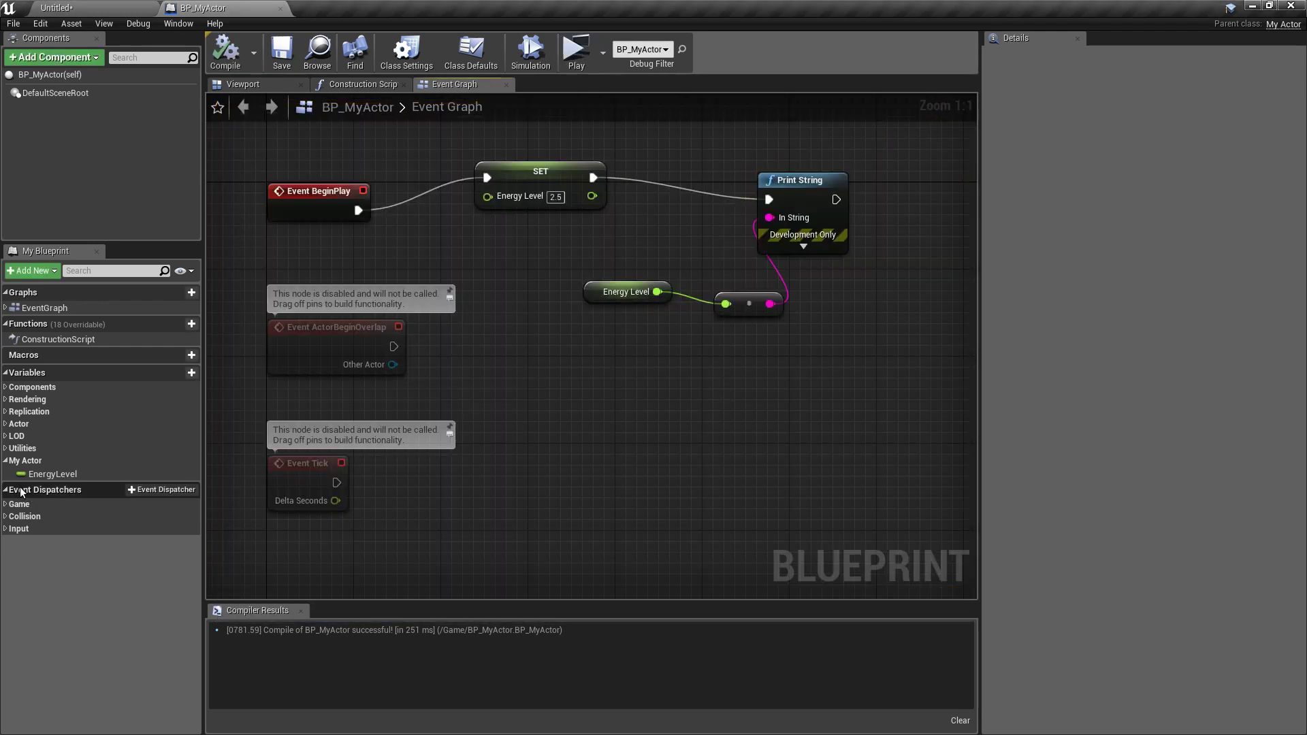
Delete 'EditAnywhere,' from EnergyLevel's UPROPERTY, save MyActor.h, and rebuild for hot reload.
{"action": "key", "text": "alt+Tab"}
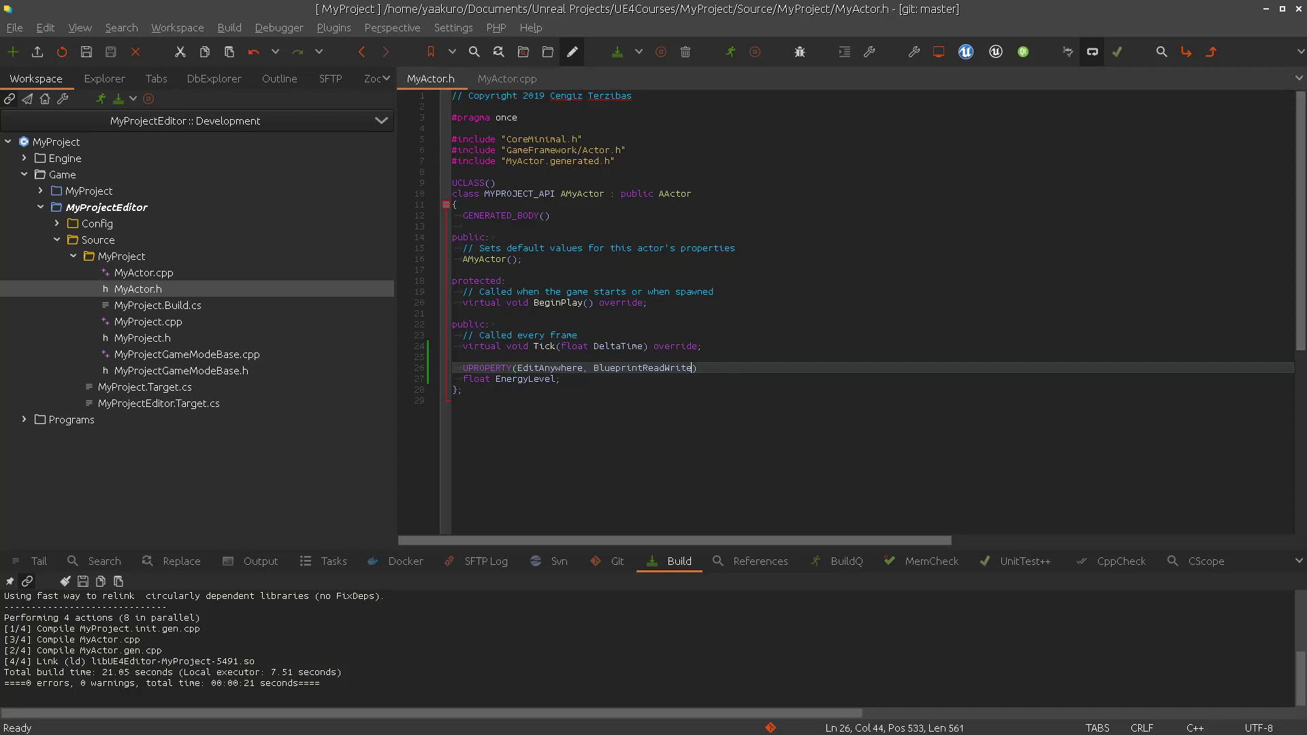
{"action": "double_click", "coordinate": [549, 370]}
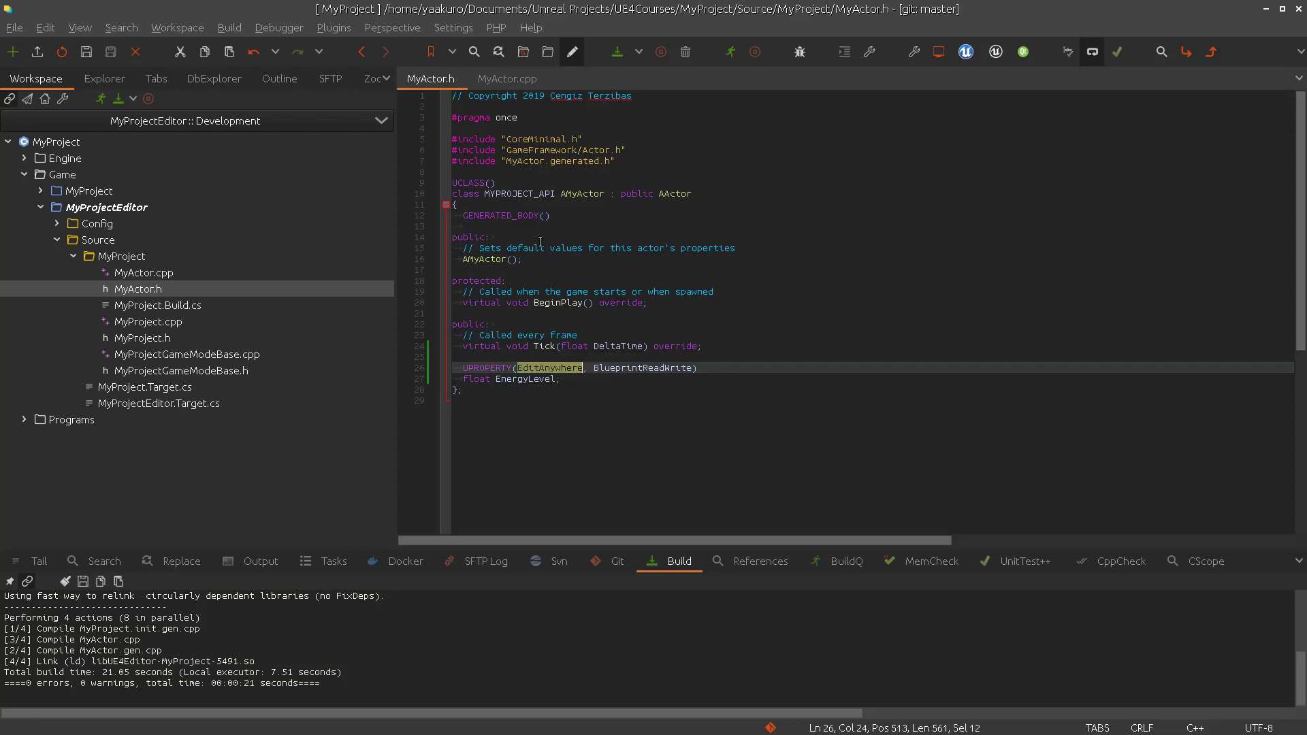
{"action": "key", "text": "BackSpace"}
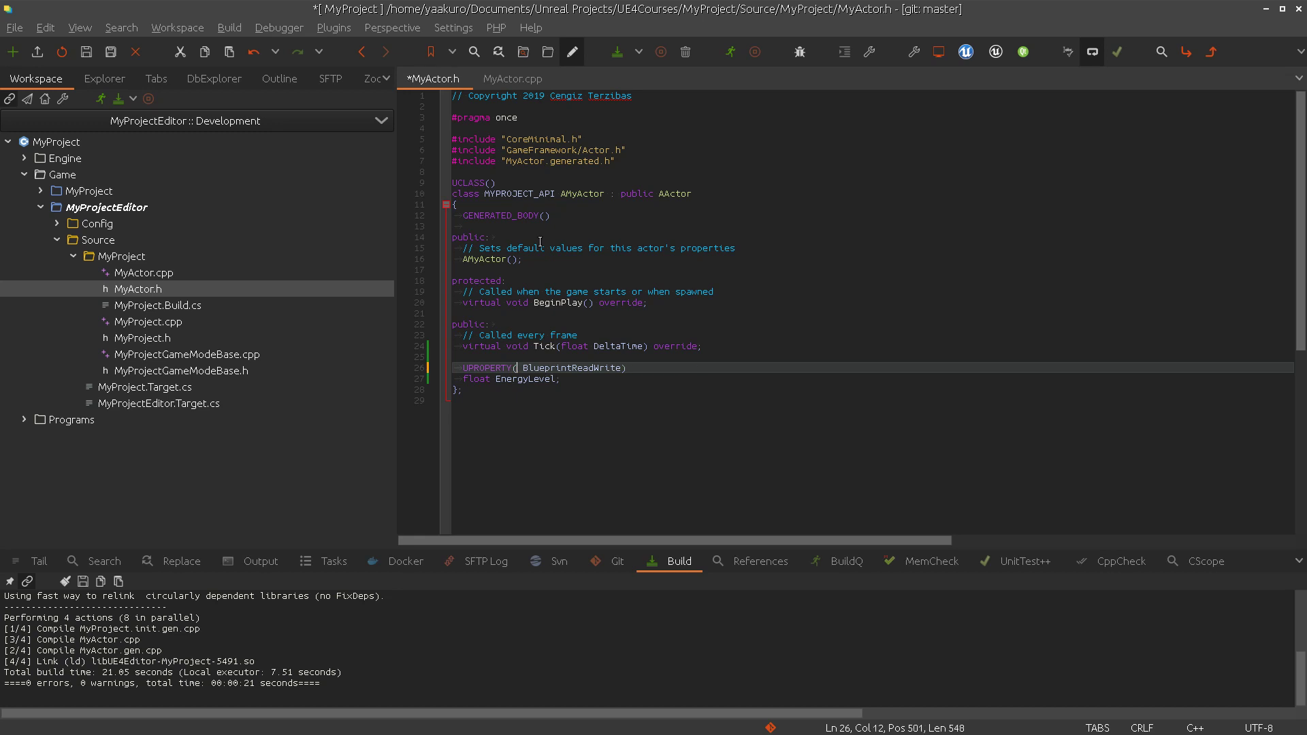
{"action": "key", "text": "Delete"}
{"action": "key", "text": "Delete"}
{"action": "key", "text": "ctrl+s"}
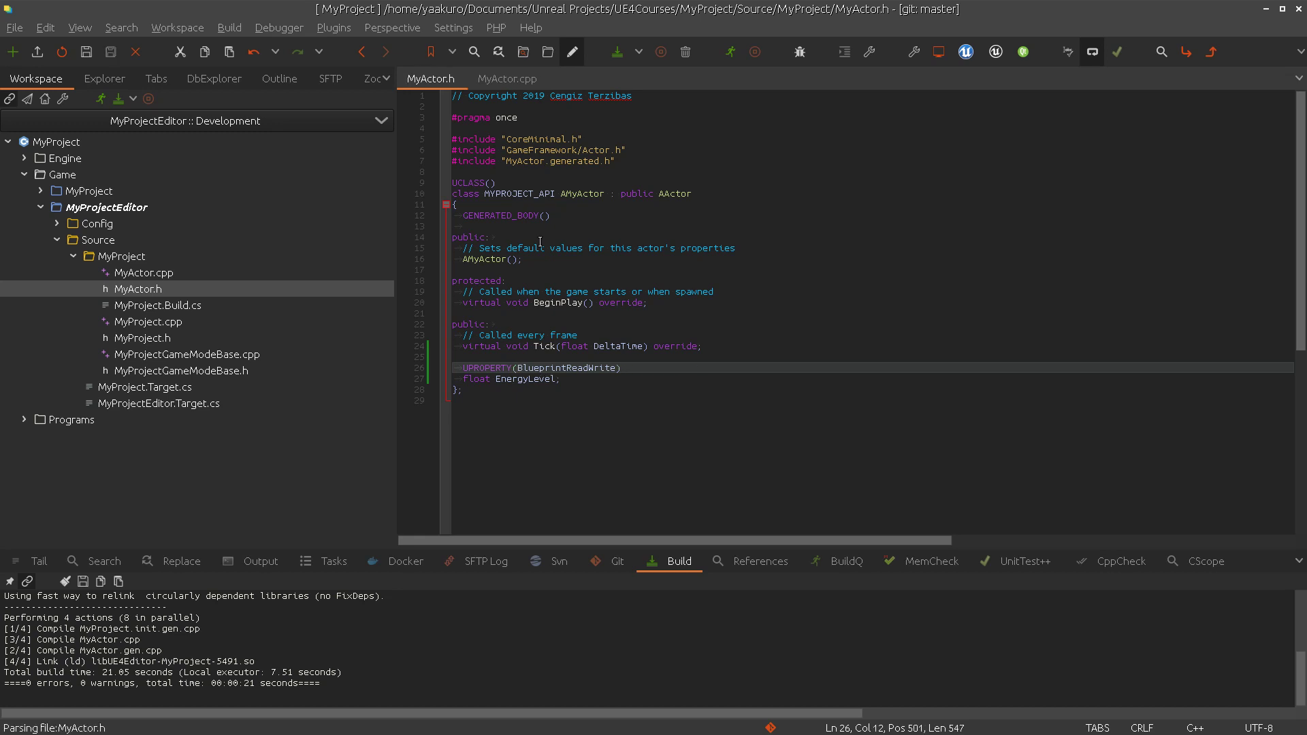
{"action": "key", "text": "F7"}
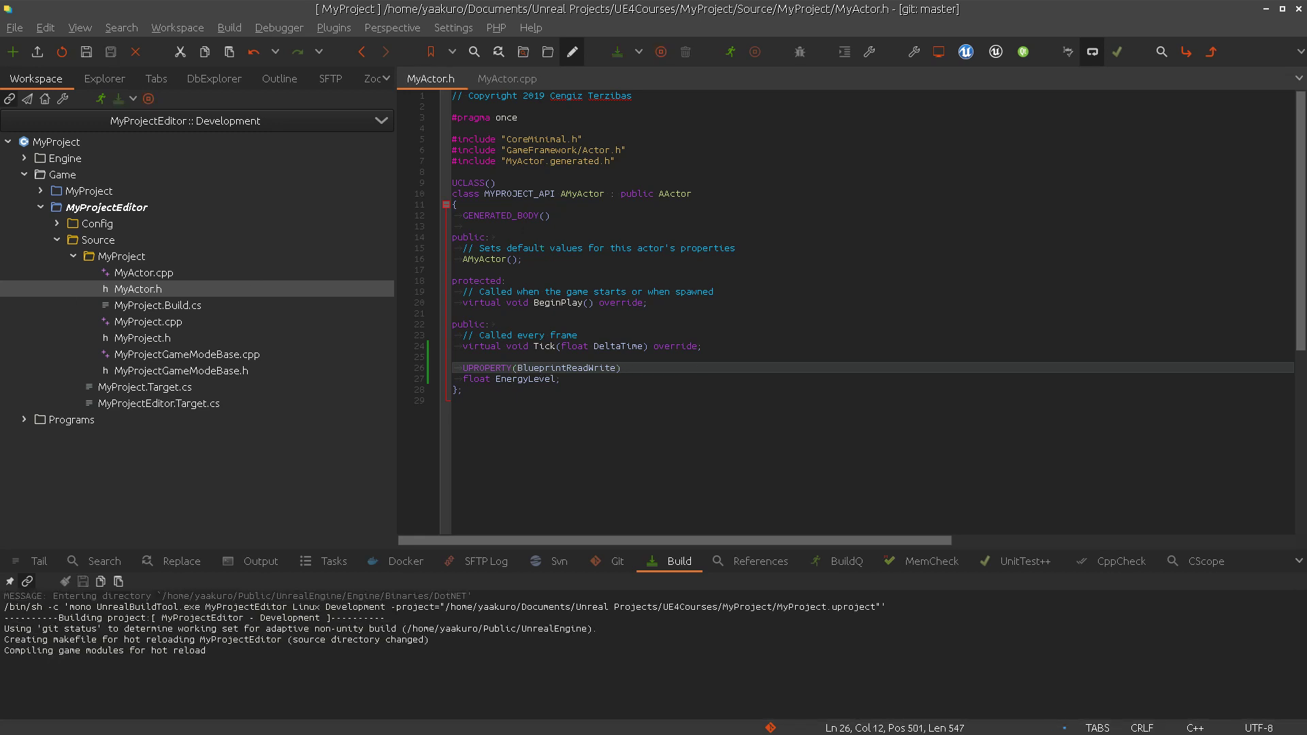
{"action": "key", "text": "alt+Tab"}
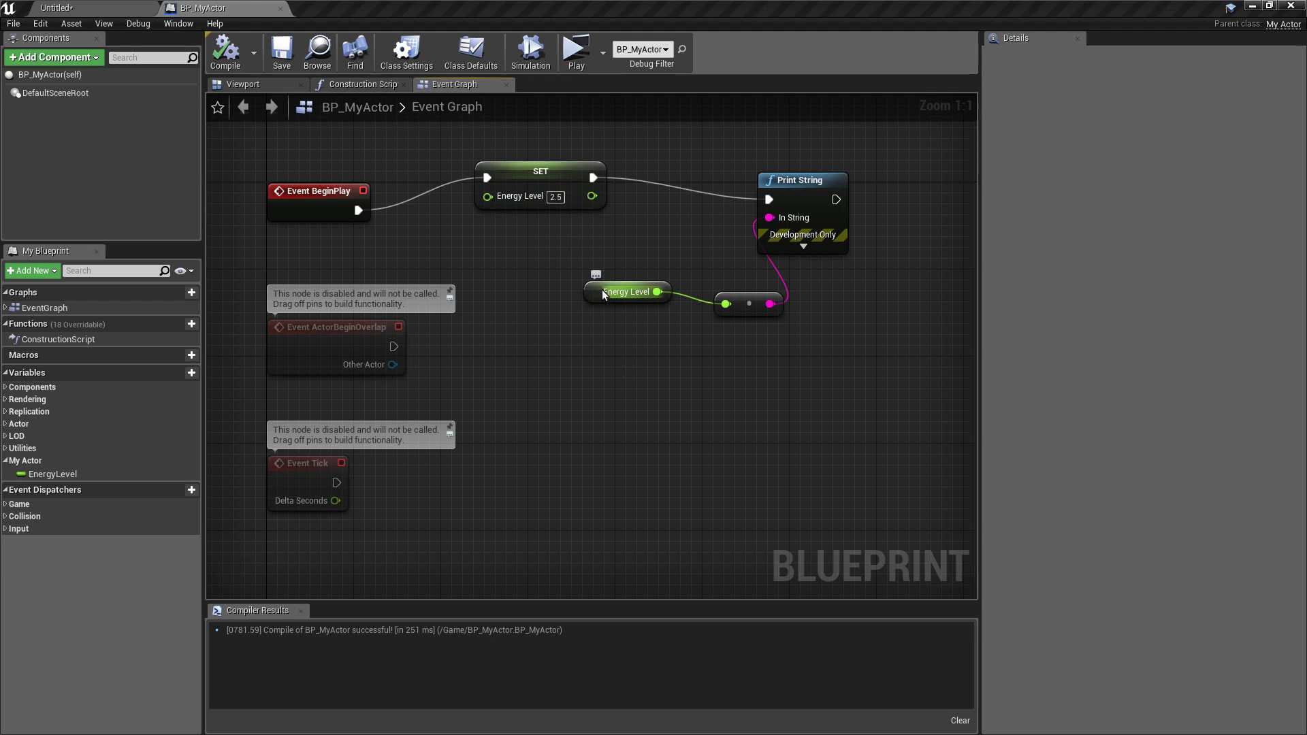
Confirm BP_MyActor's class defaults no longer list Energy Level, then return to MyActor.h in CodeLite.
{"action": "left_click", "coordinate": [471, 53]}
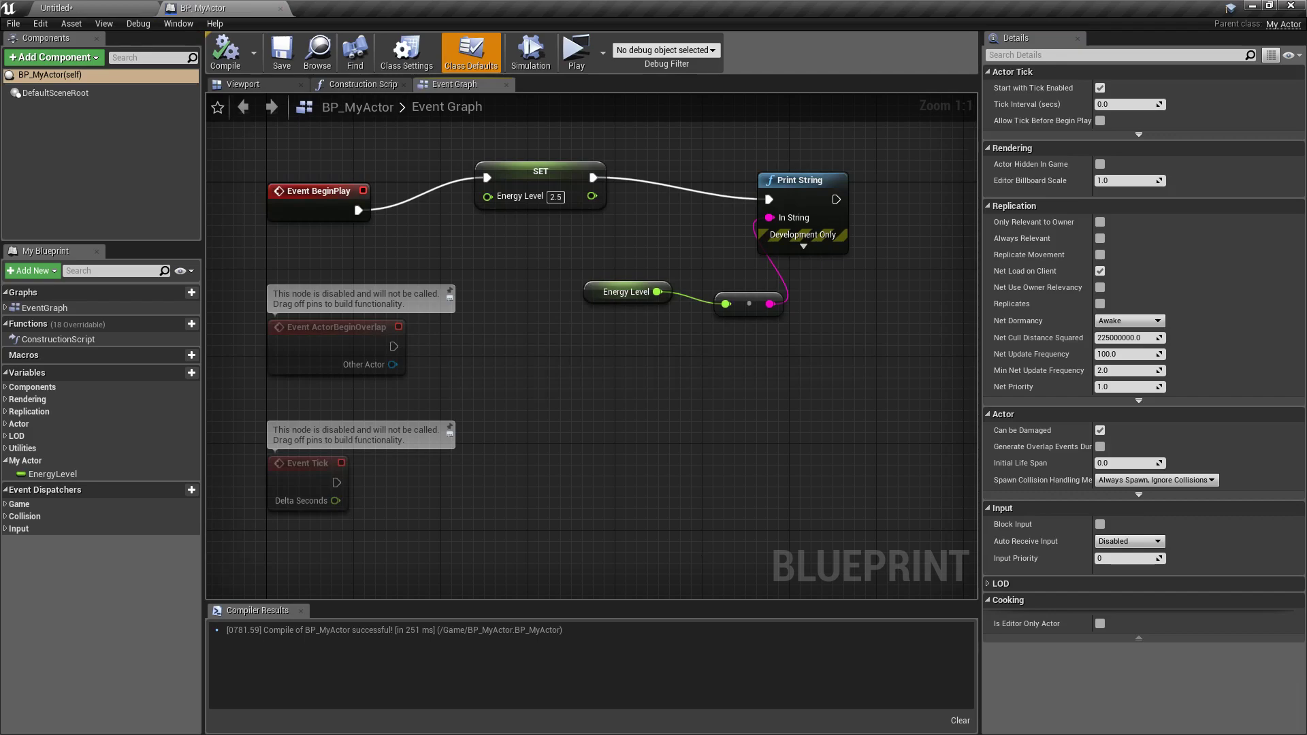
{"action": "key", "text": "alt+Tab"}
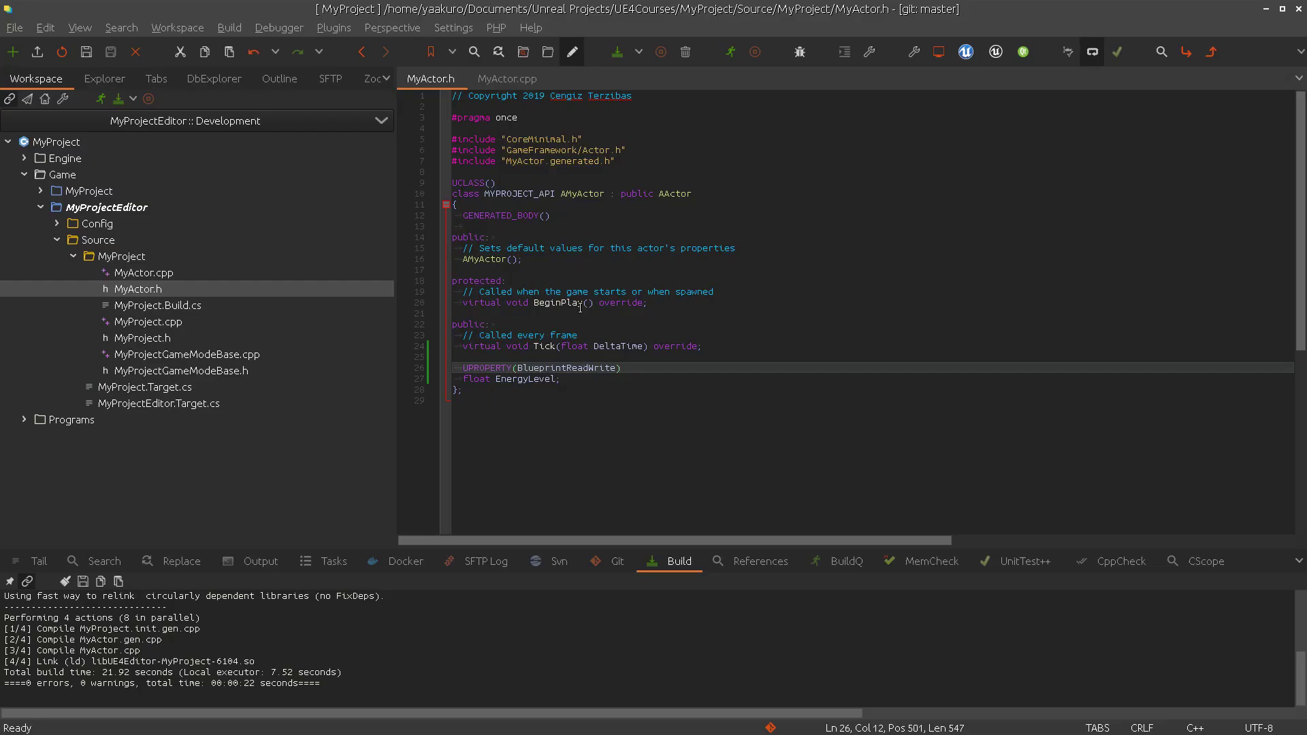
Make line 26's UPROPERTY read 'BlueprintReadWrite, BlueprintReadOnly' and save MyActor.h.
{"action": "left_click", "coordinate": [580, 303]}
{"action": "left_click", "coordinate": [618, 368]}
{"action": "type", "text": ", "}
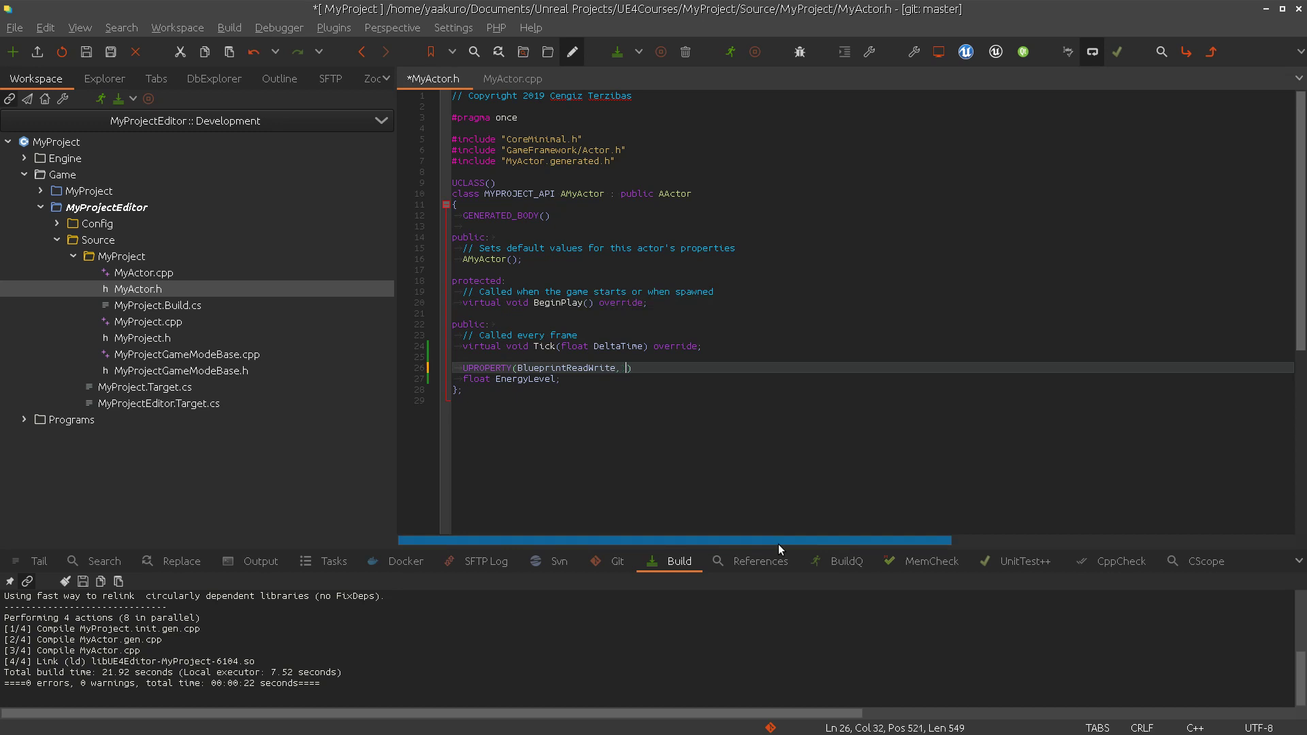
{"action": "type", "text": "BlueprintR"}
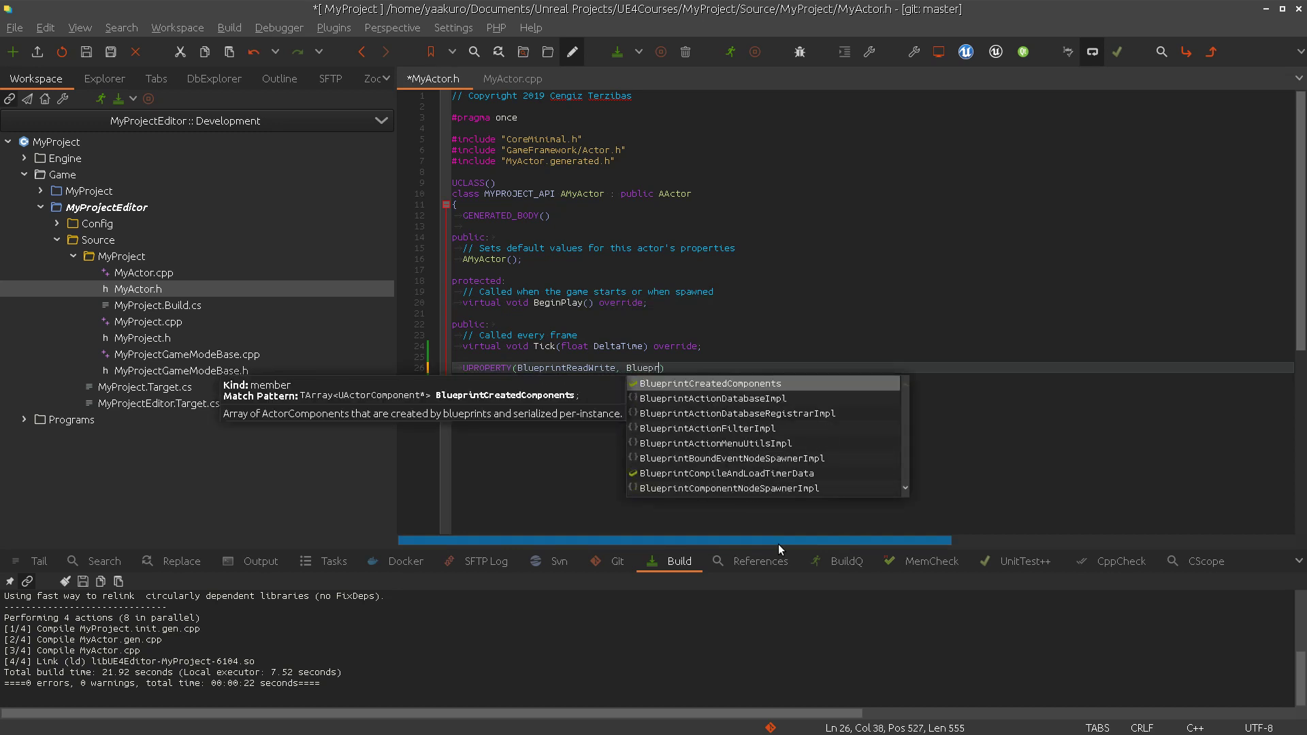
{"action": "type", "text": "eadOn"}
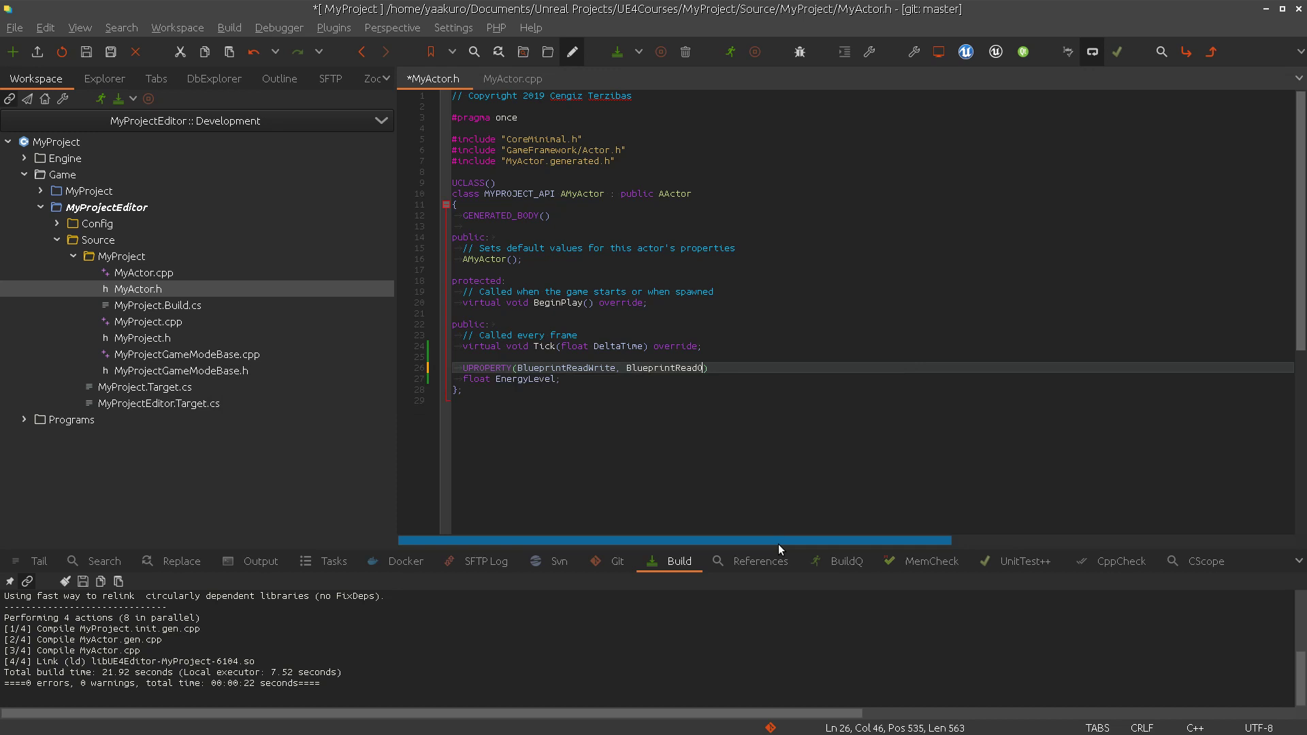
{"action": "type", "text": "ly"}
{"action": "key", "text": "ctrl+s"}
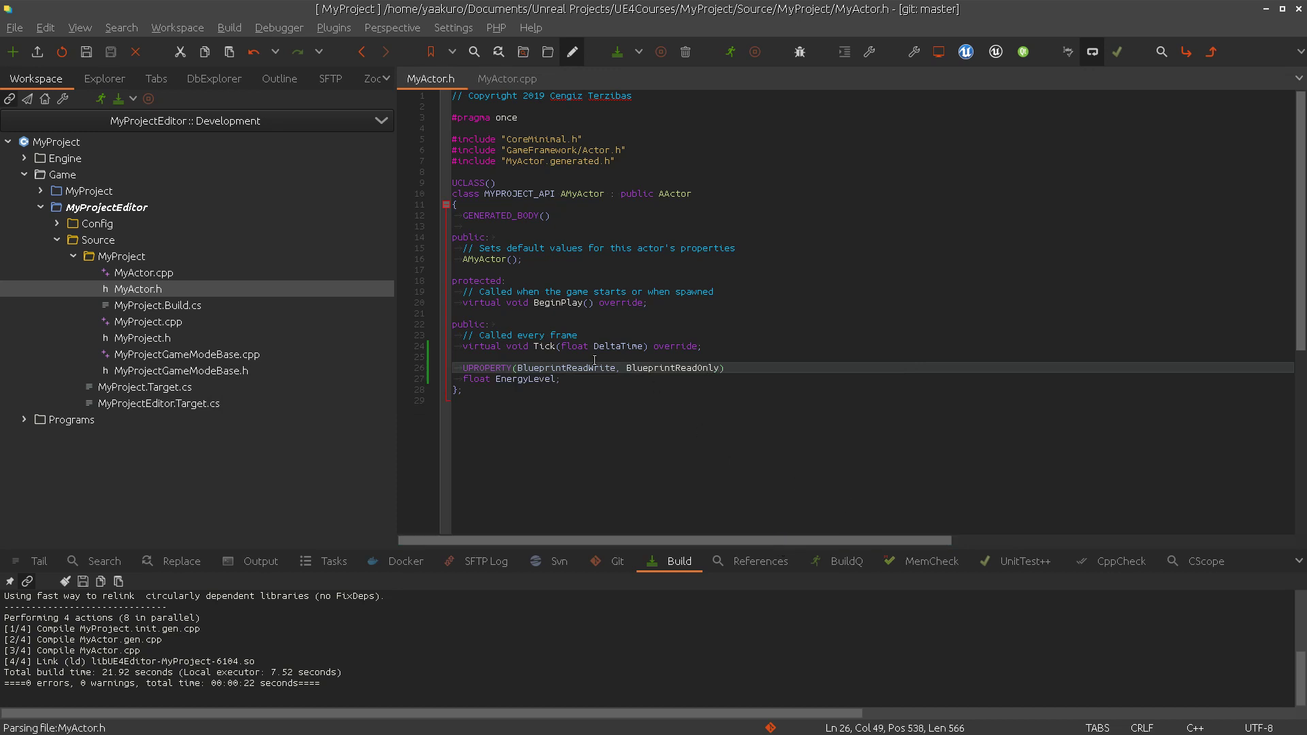
{"action": "double_click", "coordinate": [593, 368]}
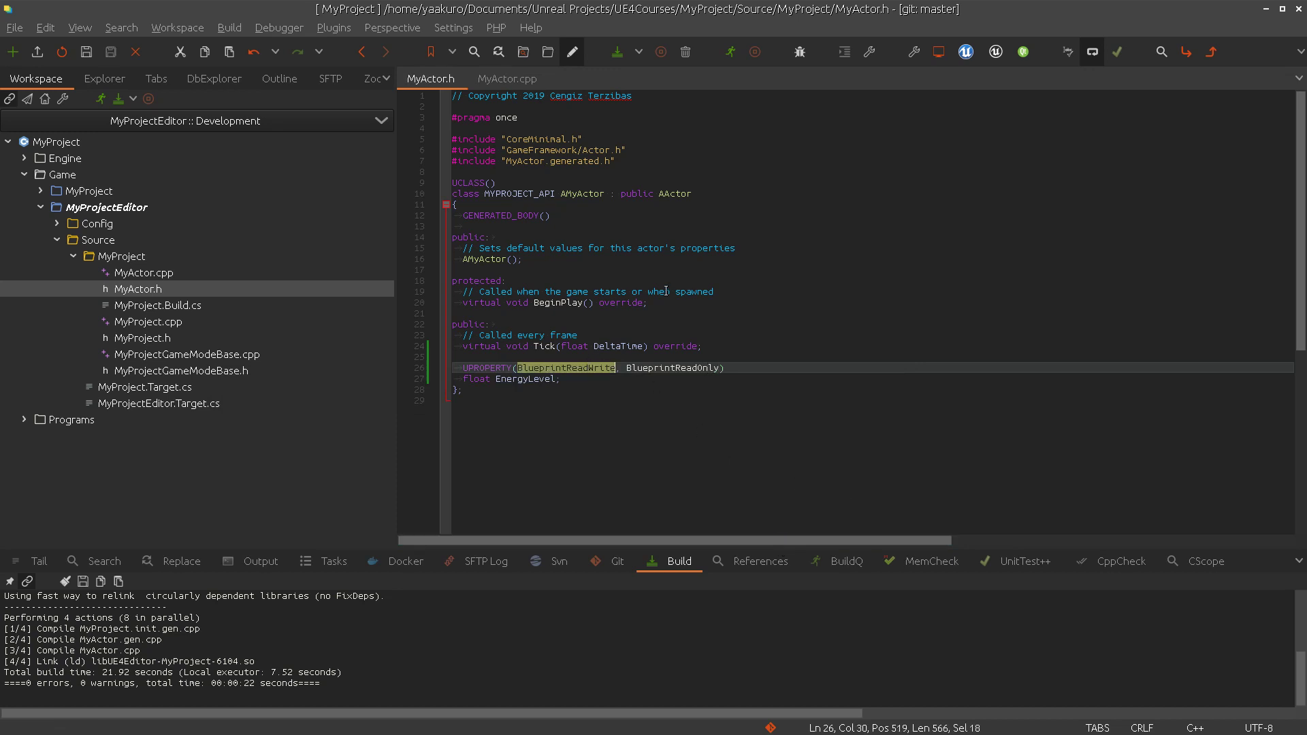
{"action": "left_click", "coordinate": [673, 371]}
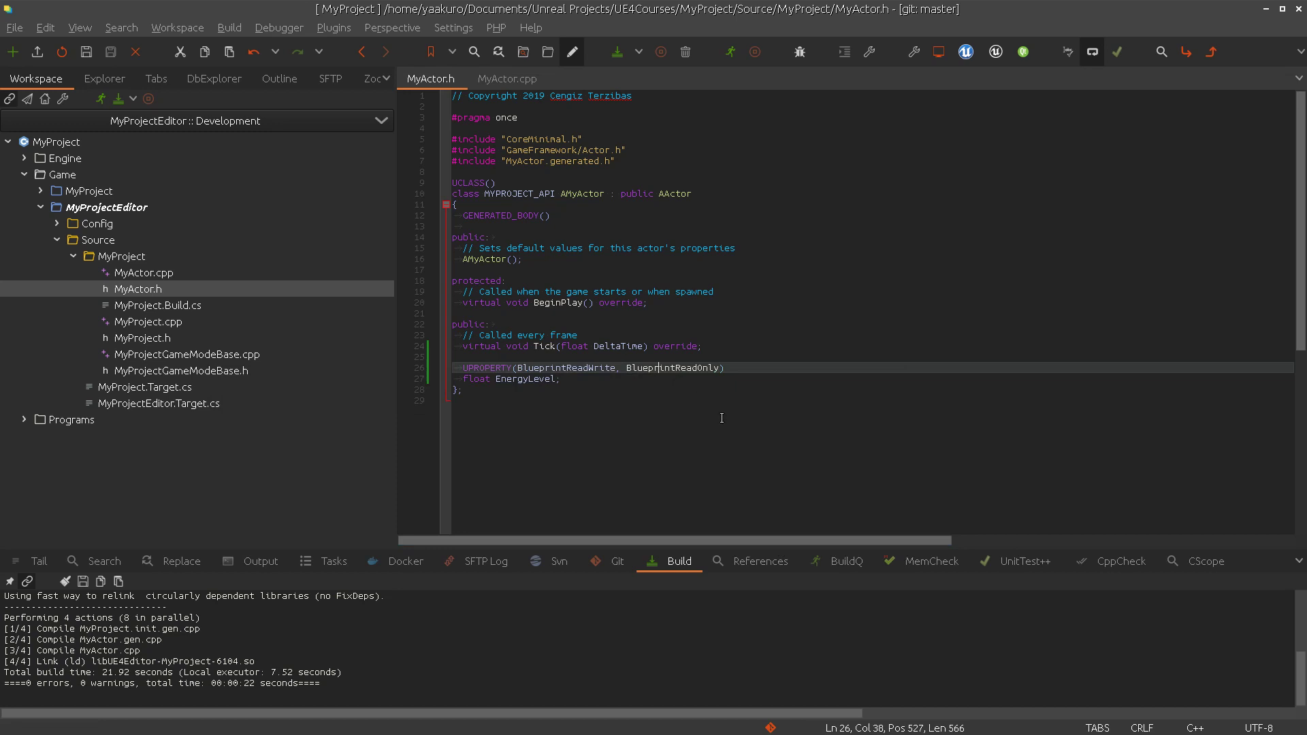